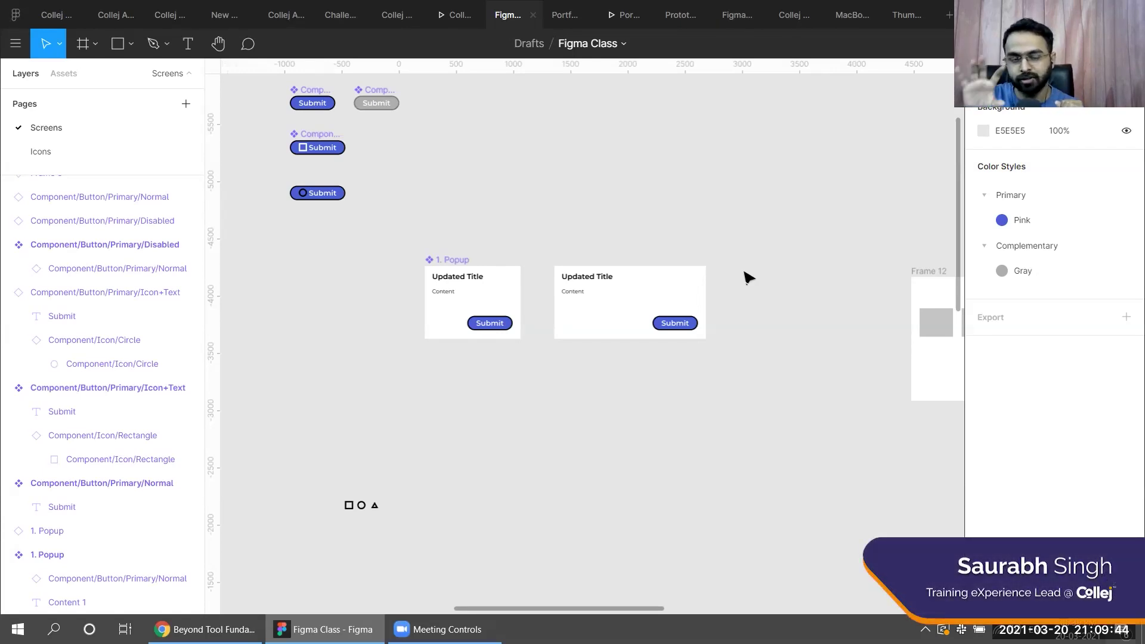
Select the Icon+Text button component, then deselect it
scroll(294, 123, "up", 3)
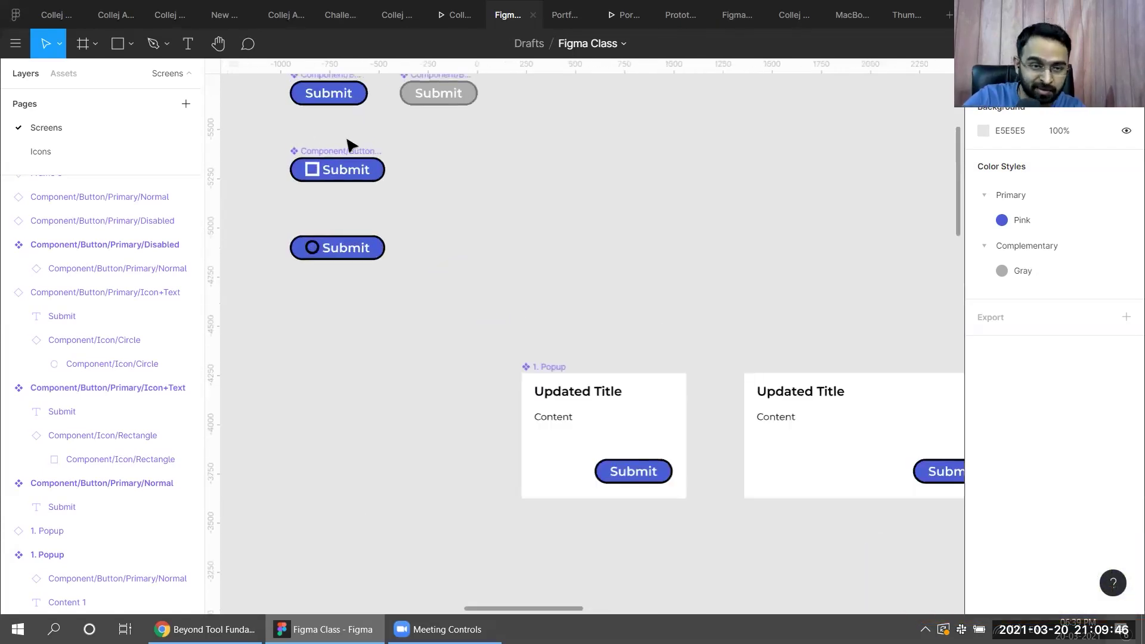
left_click(352, 149)
left_click(351, 149)
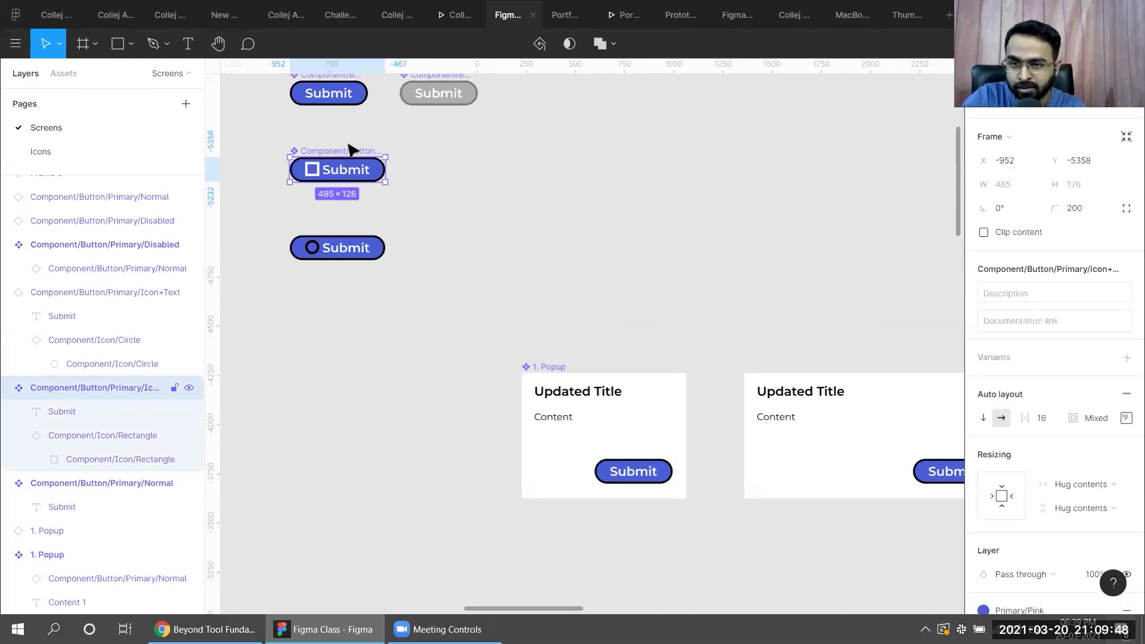
left_click(523, 163)
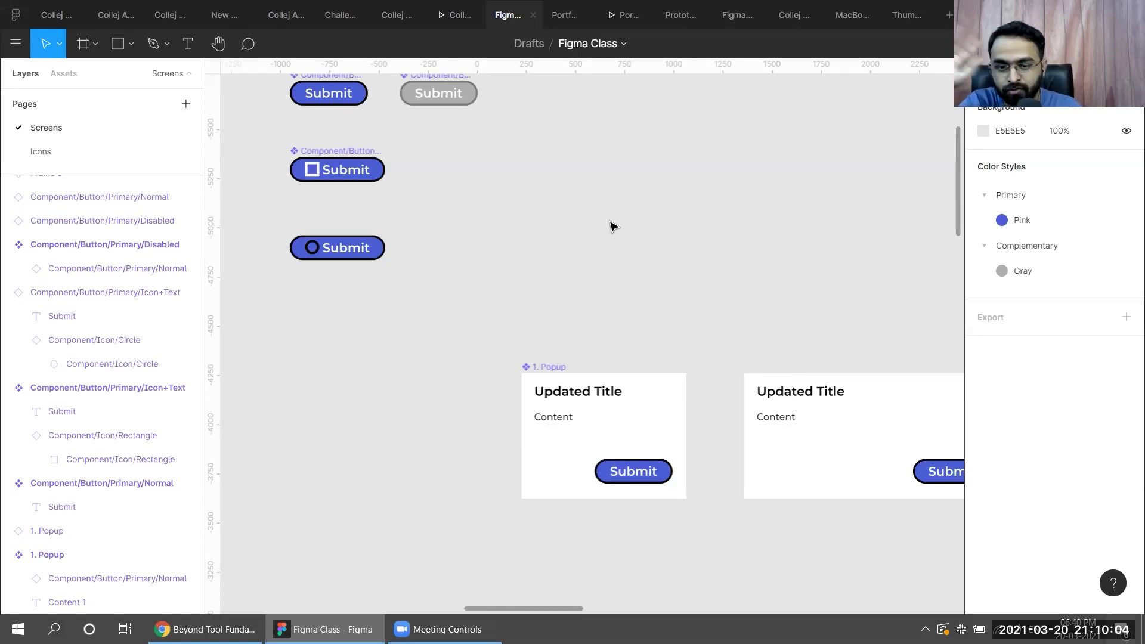
Give the second popup frame a light grey F3F3F3 fill instead of white
key("space")
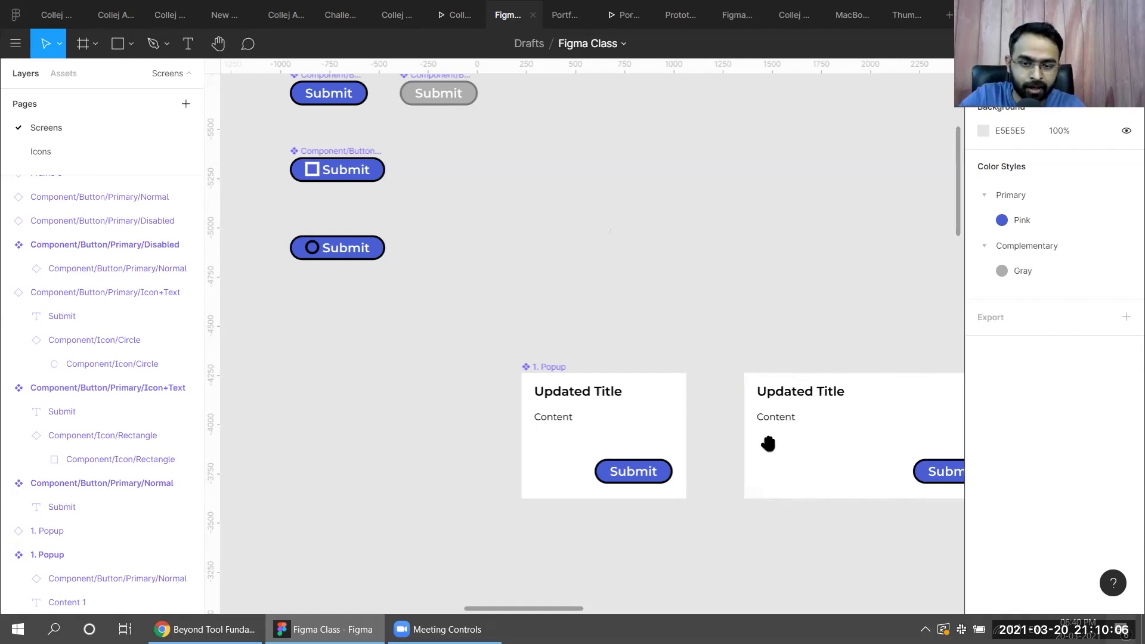
left_click_drag(768, 443, 596, 289)
scroll(588, 268, "up", 3)
scroll(561, 238, "down", 2)
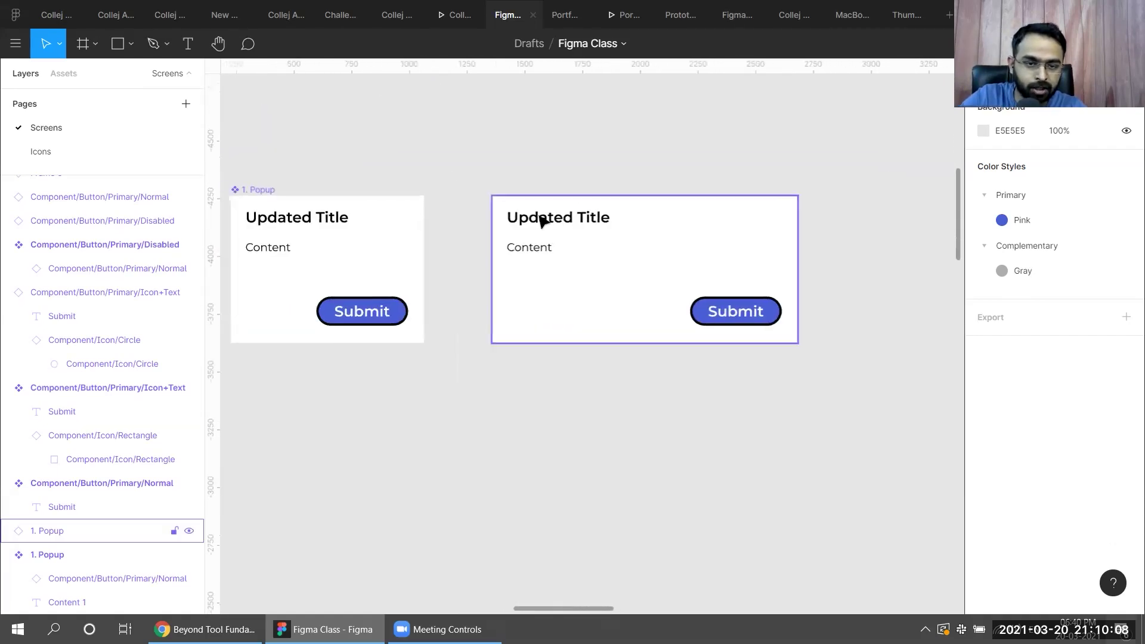
left_click(491, 205)
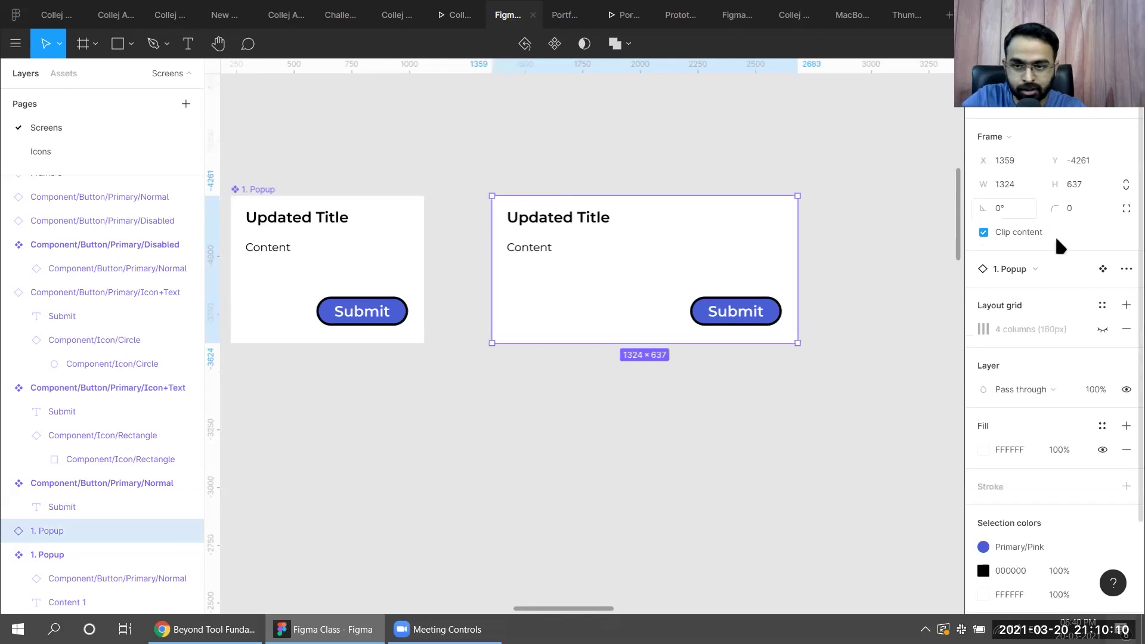
left_click(983, 451)
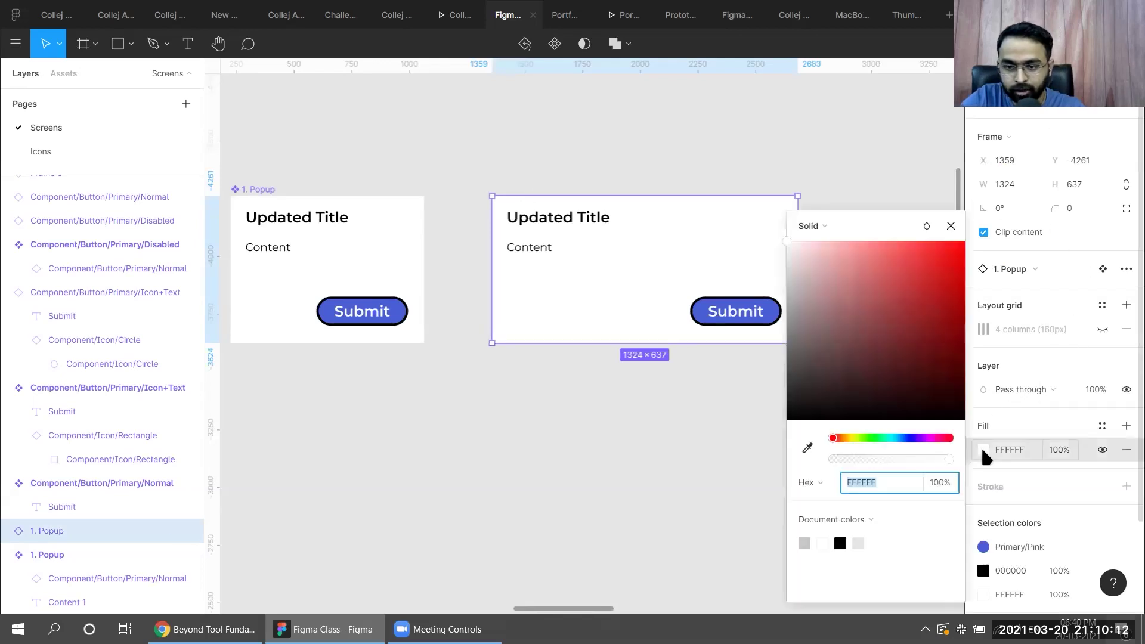
type("f3")
key("Return")
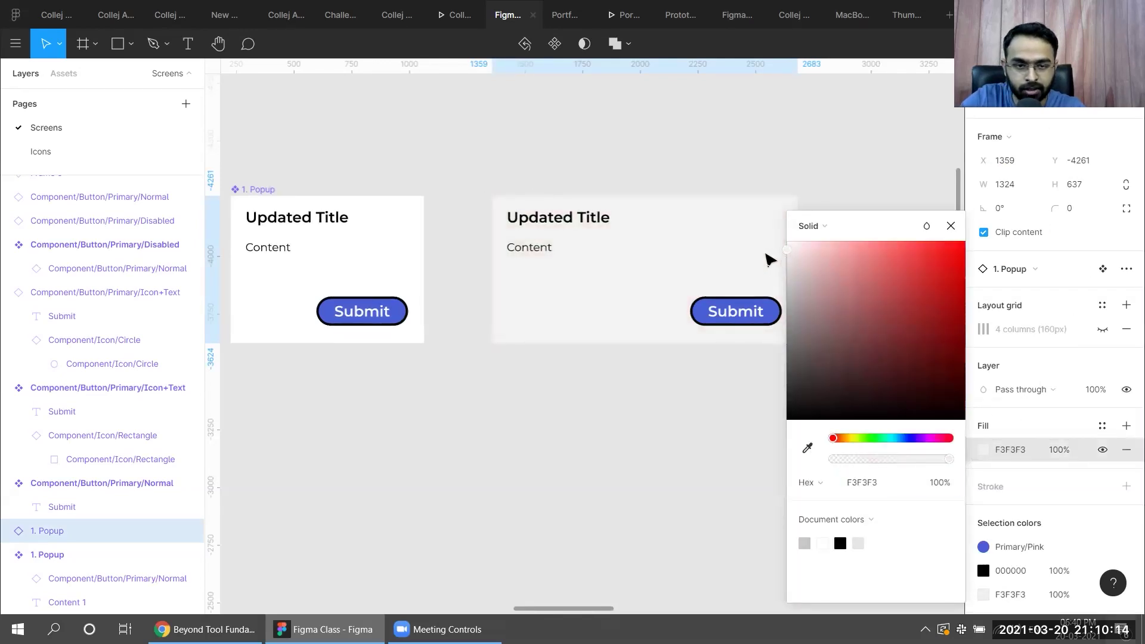
left_click(950, 225)
left_click(880, 270)
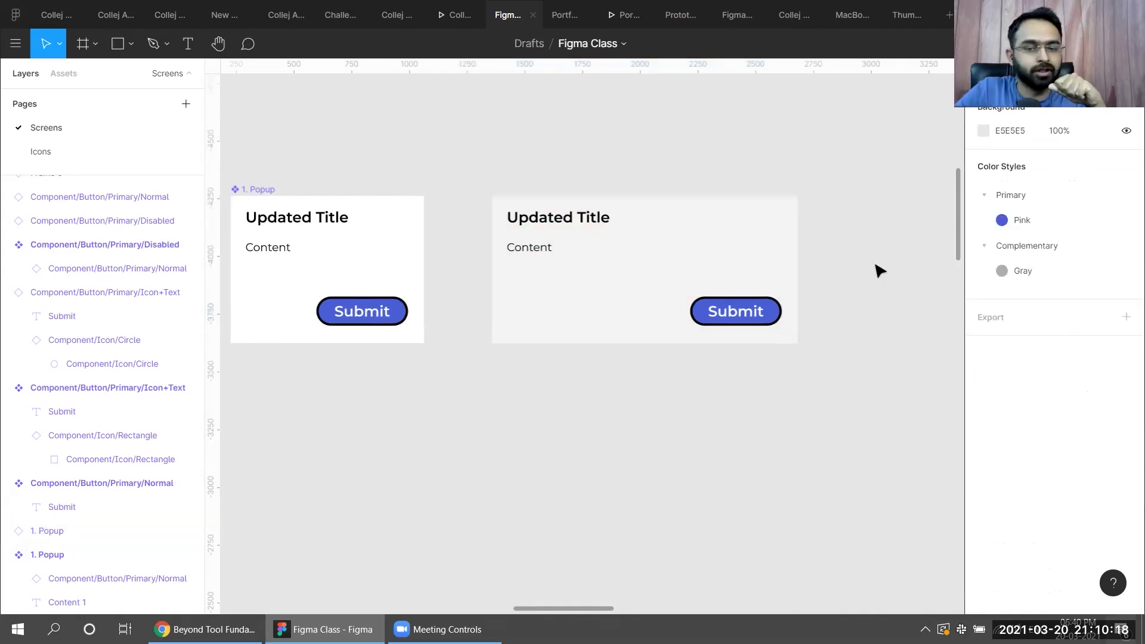
left_click(563, 230)
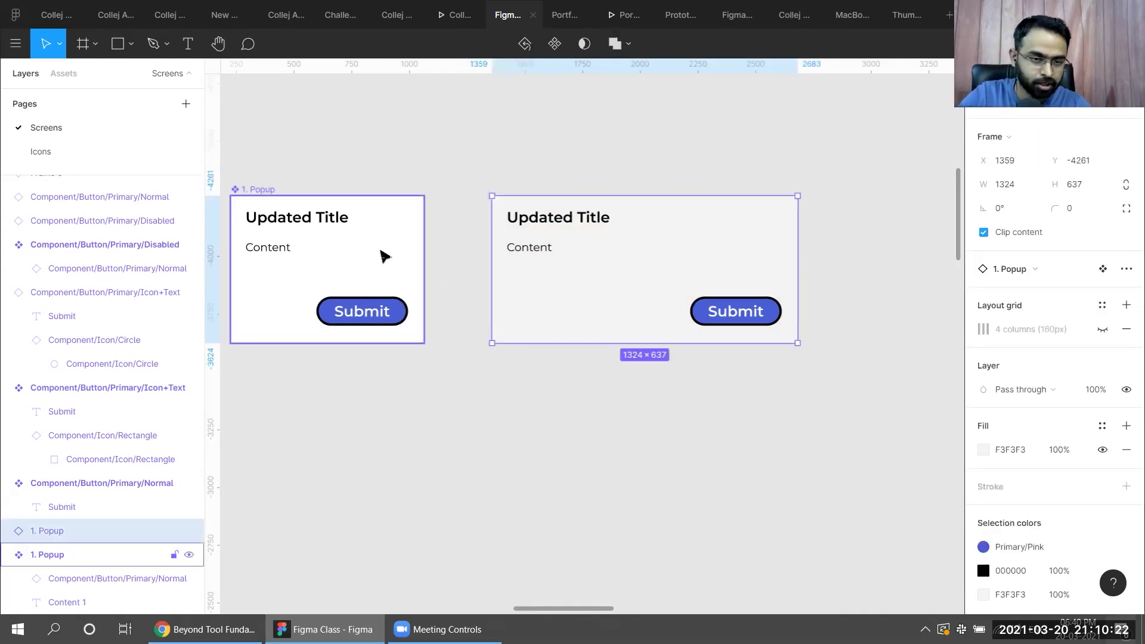
left_click(400, 253)
Set the left 1. Popup frame's fill to light grey F0F0F0
scroll(1004, 474, "down", 4)
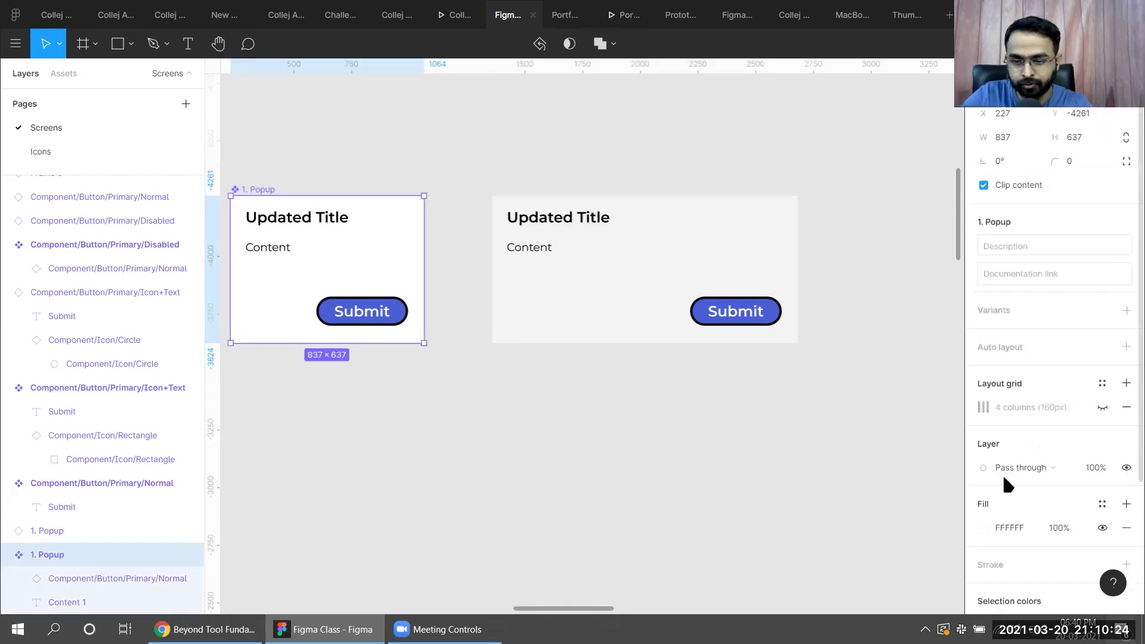
left_click(983, 351)
left_click_drag(793, 254, 767, 258)
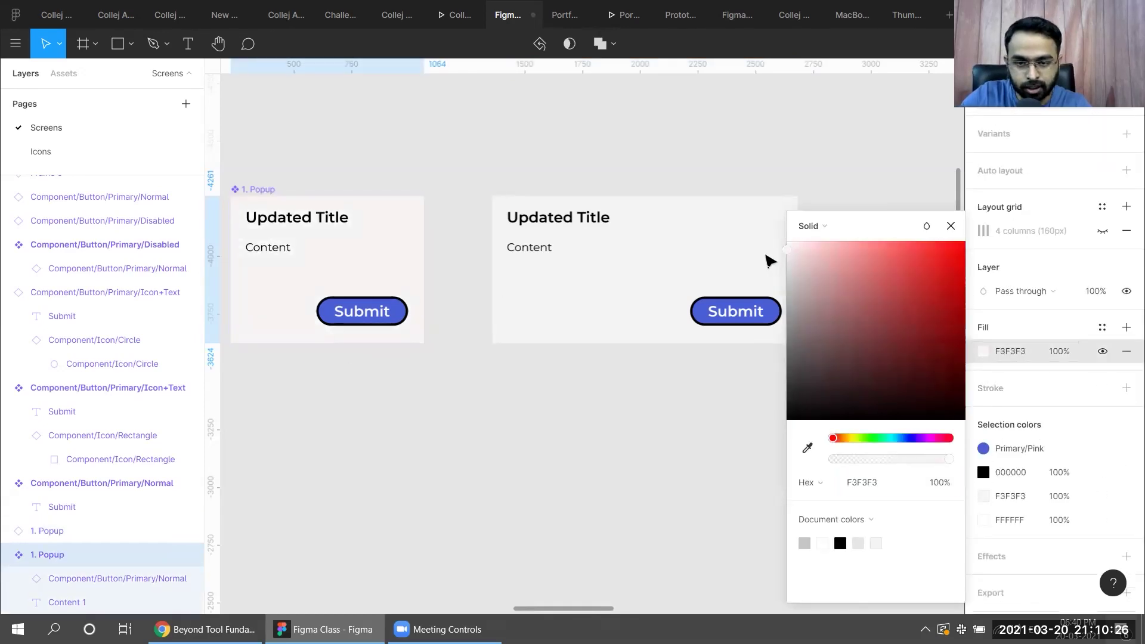
left_click(327, 391)
scroll(217, 299, "up", 5)
left_click(366, 252)
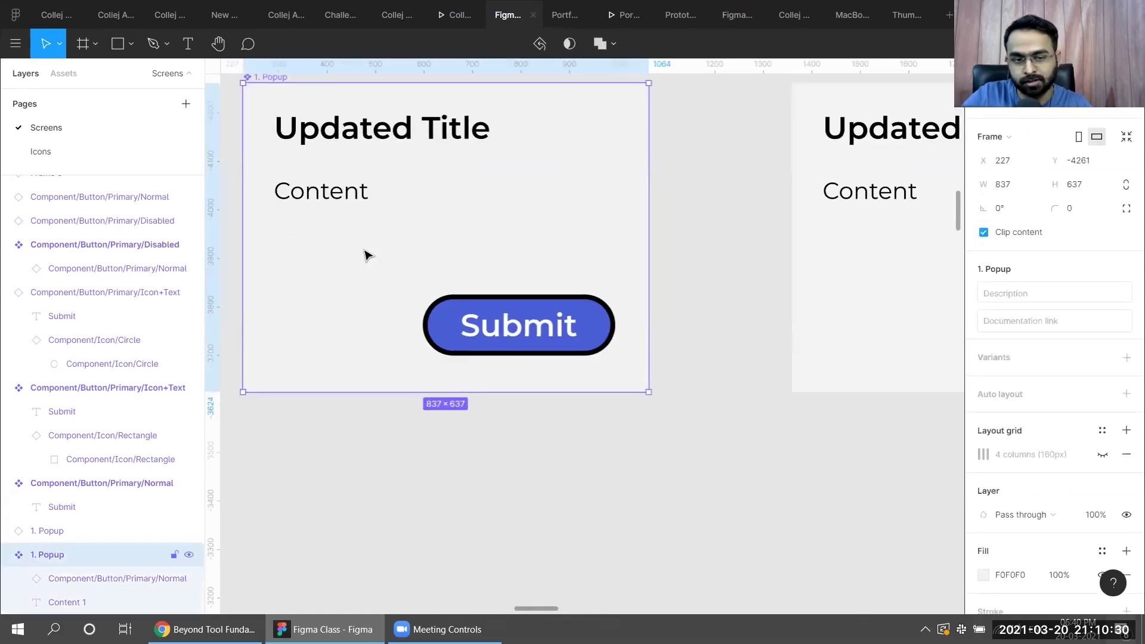
Save the F0F0F0 fill as a new colour style named Light Gray
scroll(1035, 401, "down", 3)
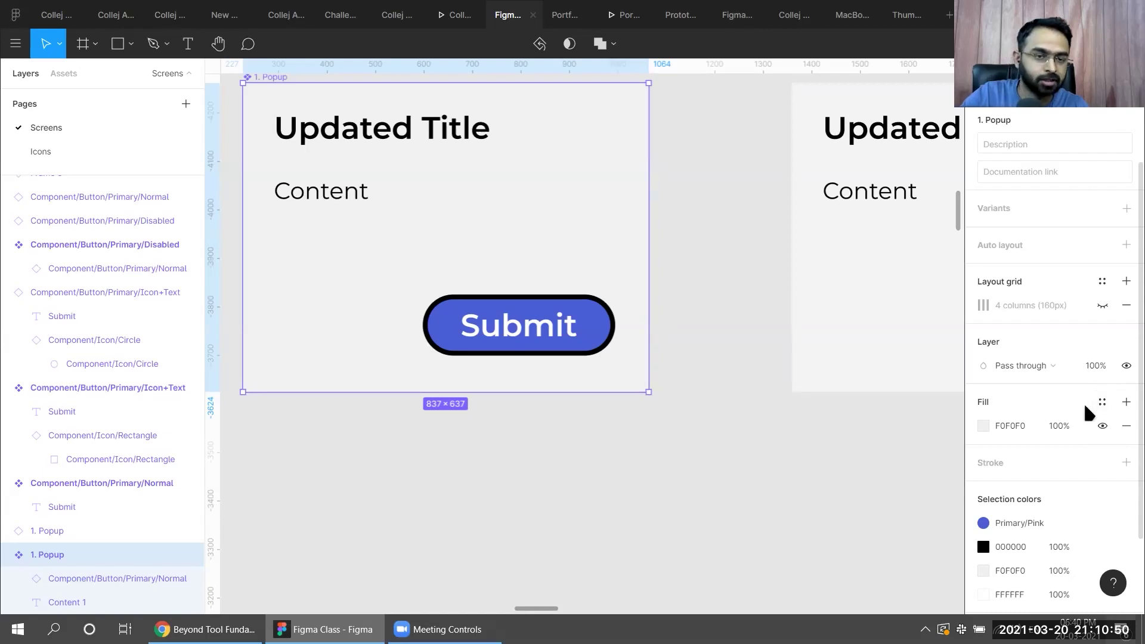
left_click(1102, 402)
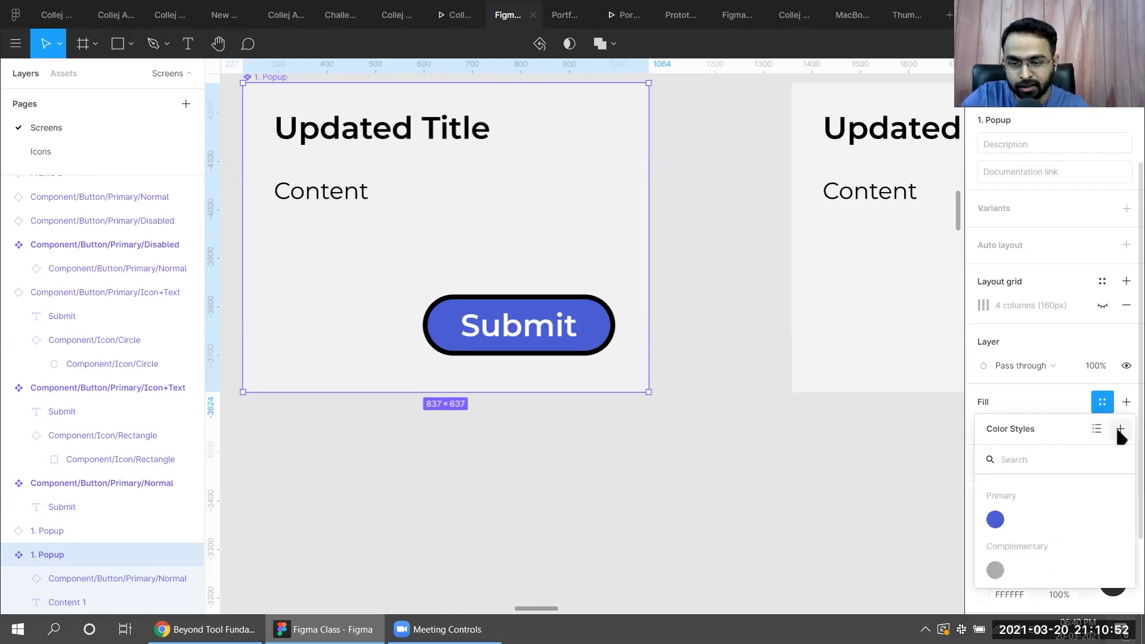
left_click(1119, 430)
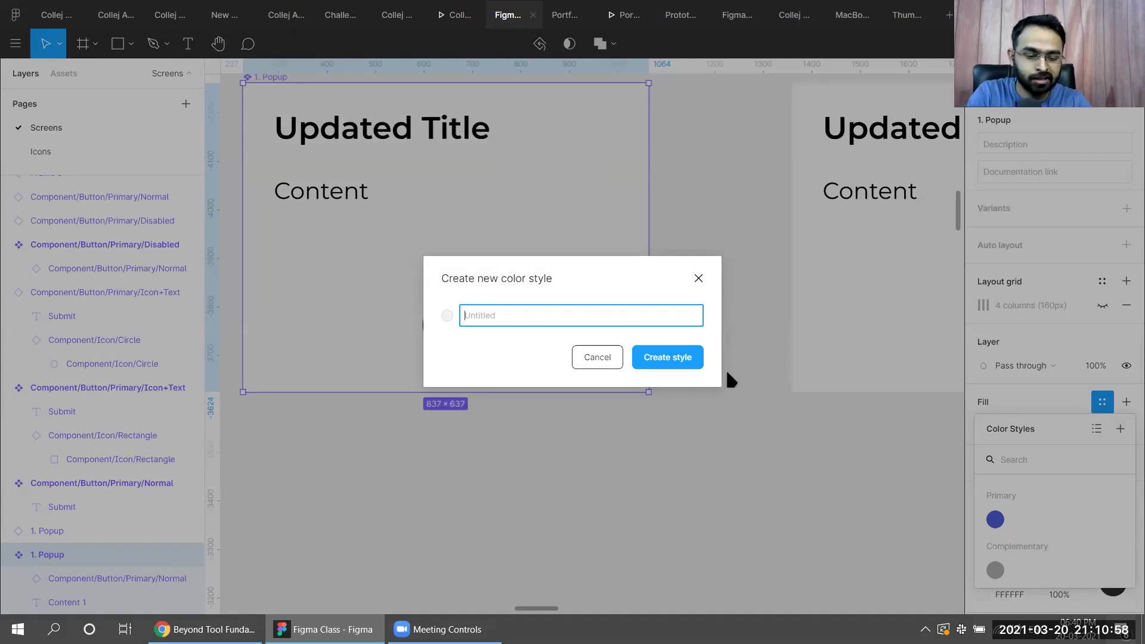
type("Light Gray")
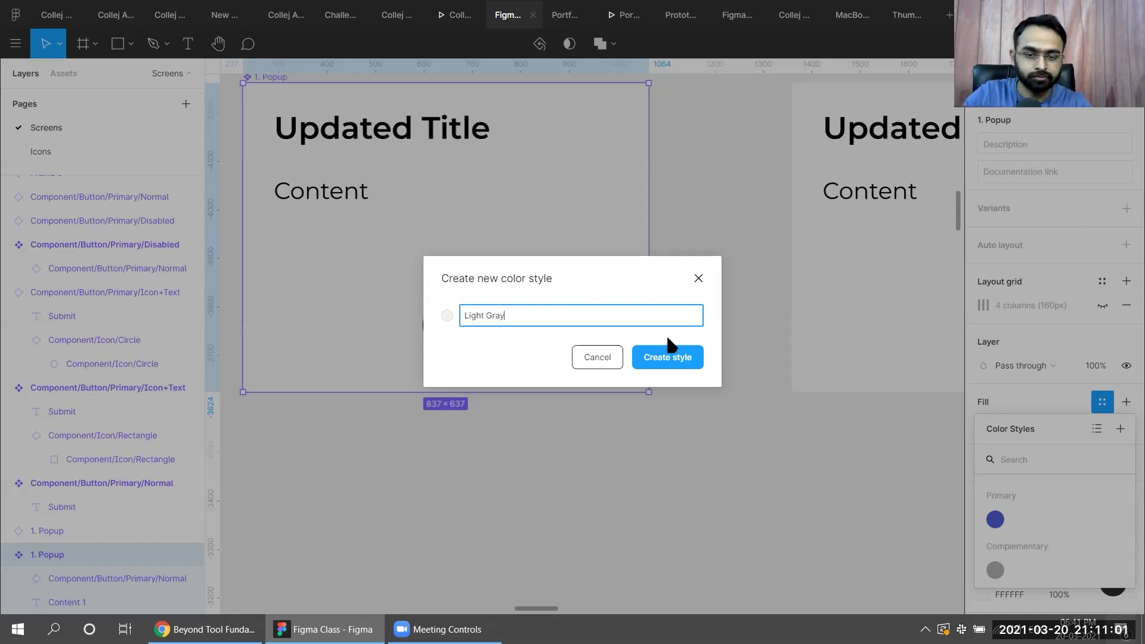
left_click(671, 356)
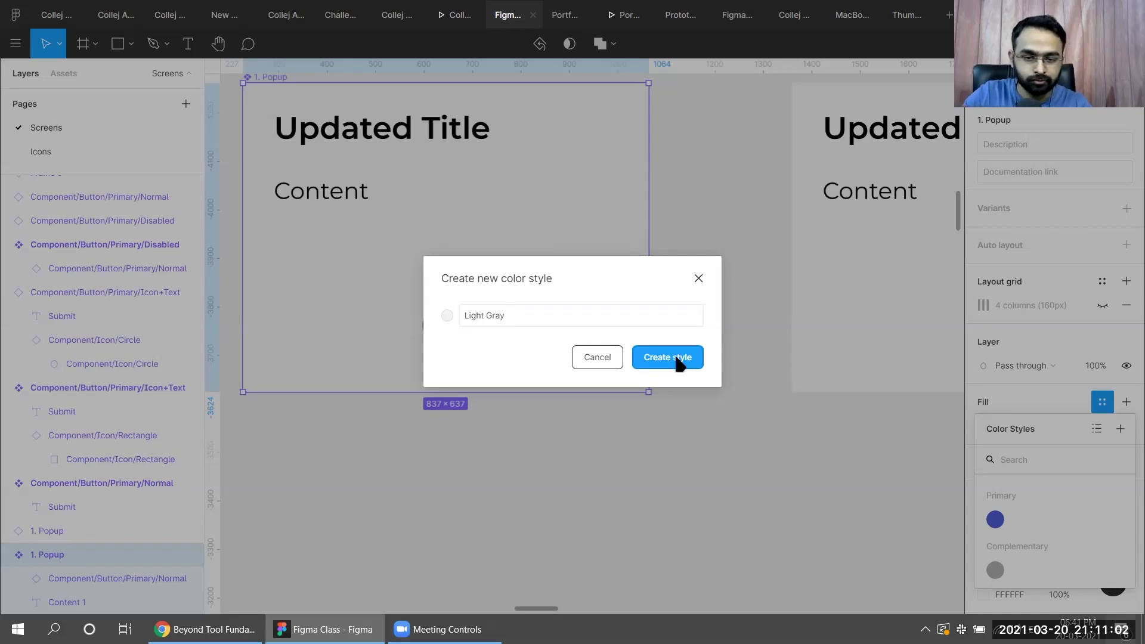
left_click(713, 346)
scroll(562, 314, "down", 10)
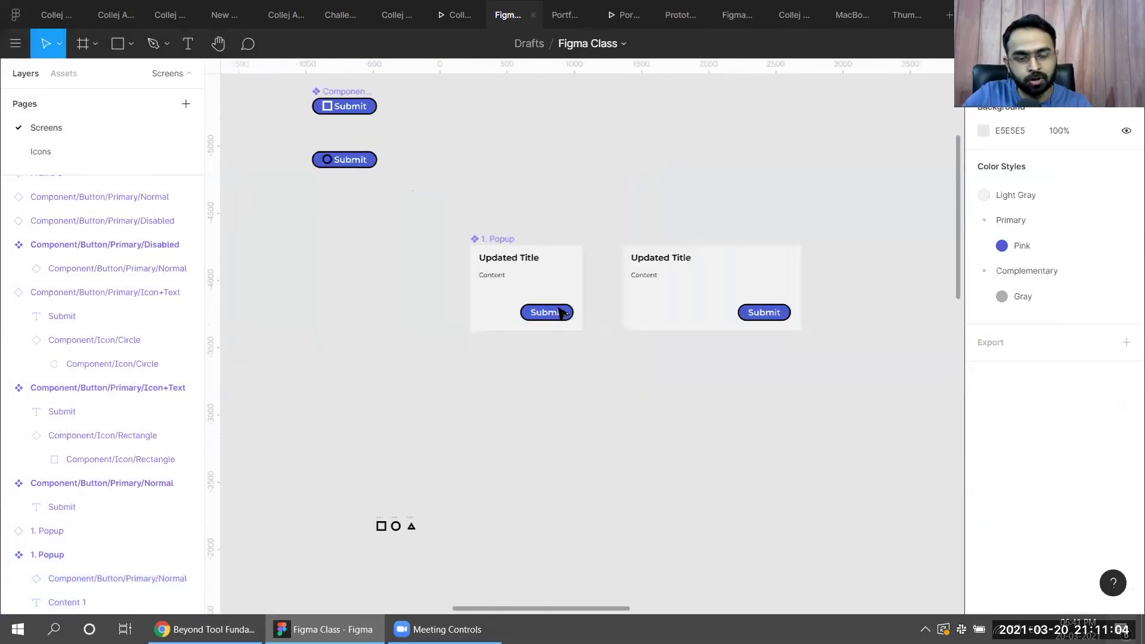
Draw a thin 1224×30 bar, Rectangle 14, near the top of Desktop - 2
scroll(563, 334, "up", 4)
scroll(806, 277, "up", 4)
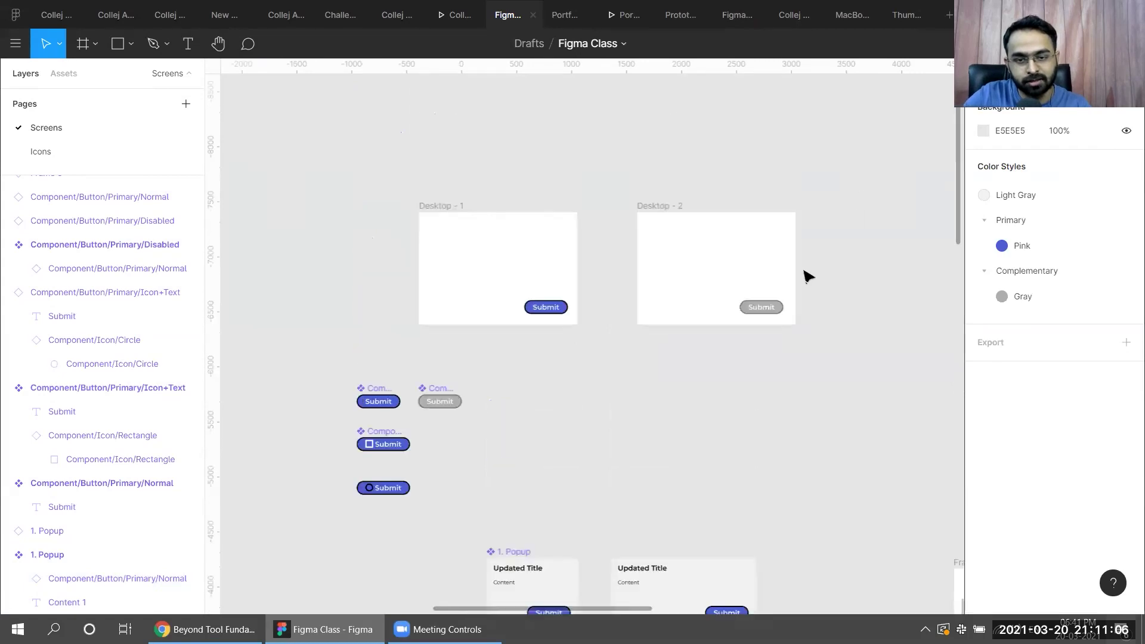
scroll(753, 269, "up", 3, "ctrl")
scroll(692, 217, "up", 2, "ctrl")
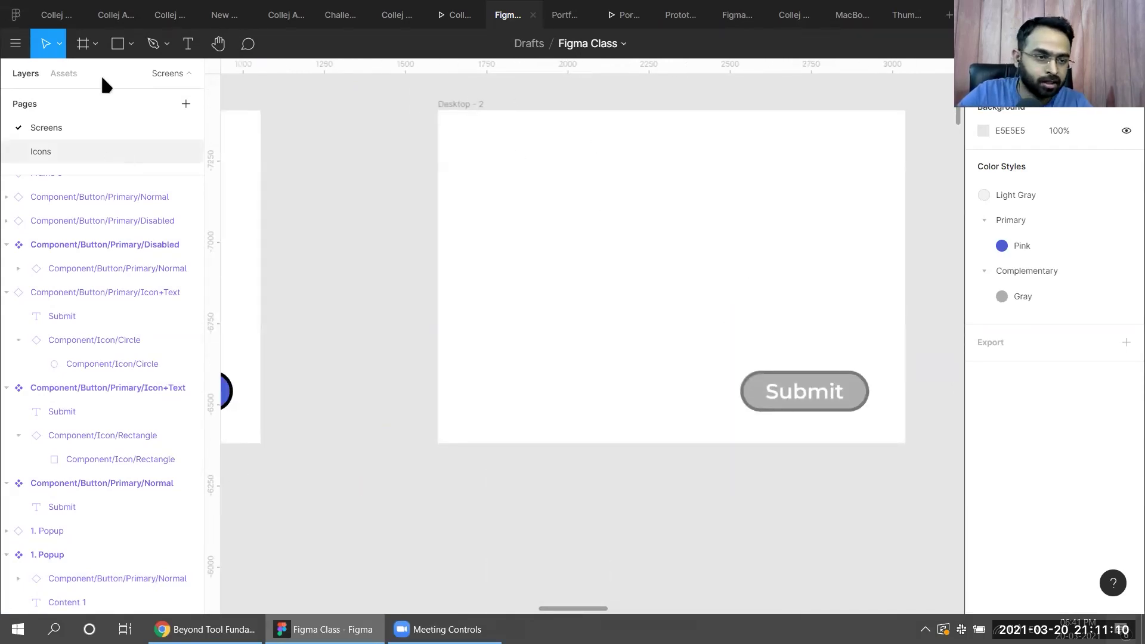
left_click(118, 43)
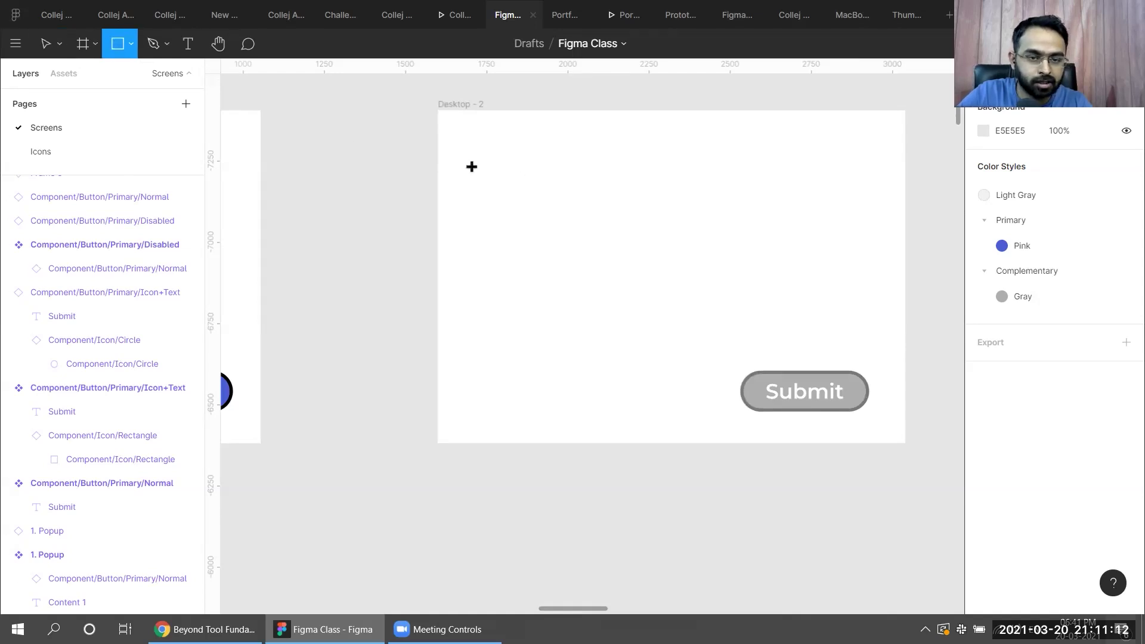
left_click_drag(471, 166, 871, 173)
left_click(933, 187)
Fill Rectangle 14 with the Light Gray colour style
left_click(827, 170)
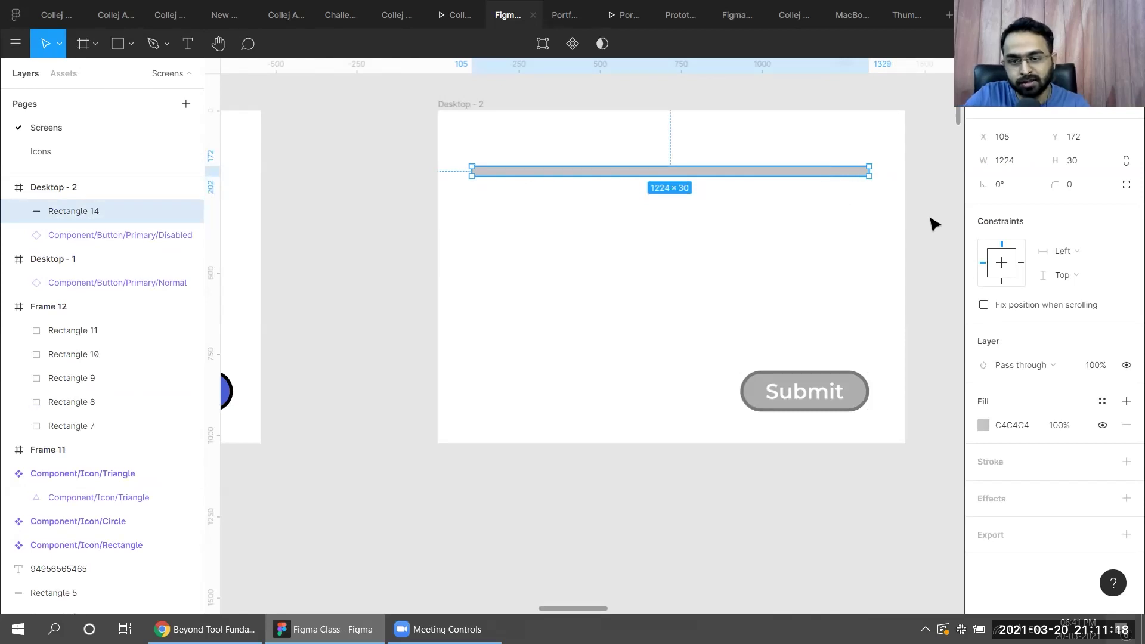
left_click(931, 222)
left_click(839, 174)
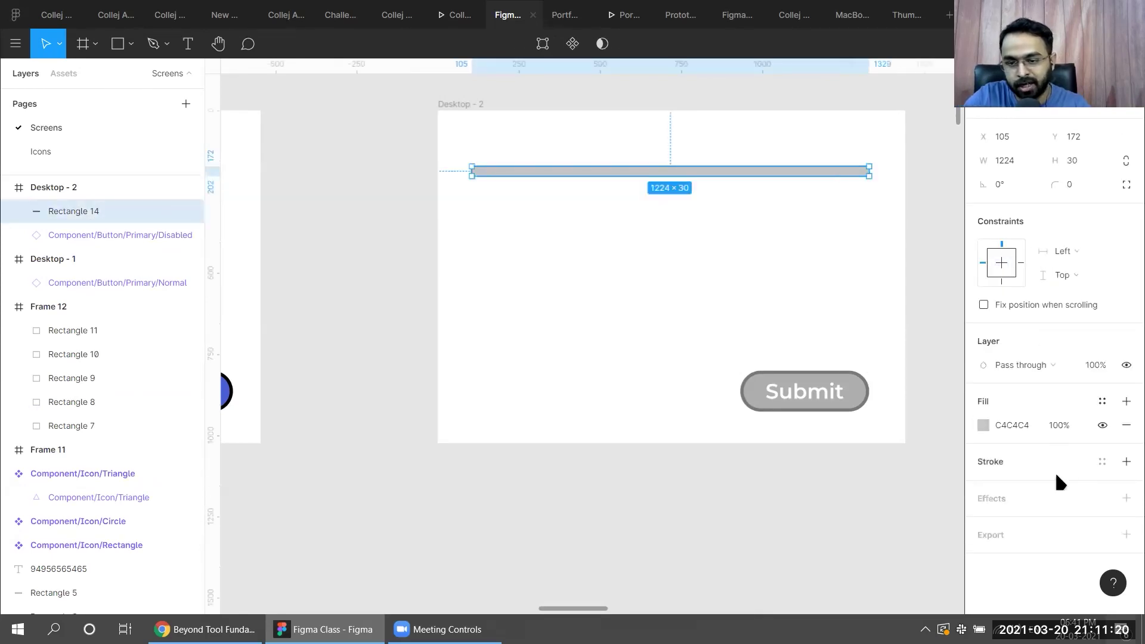
left_click(1102, 401)
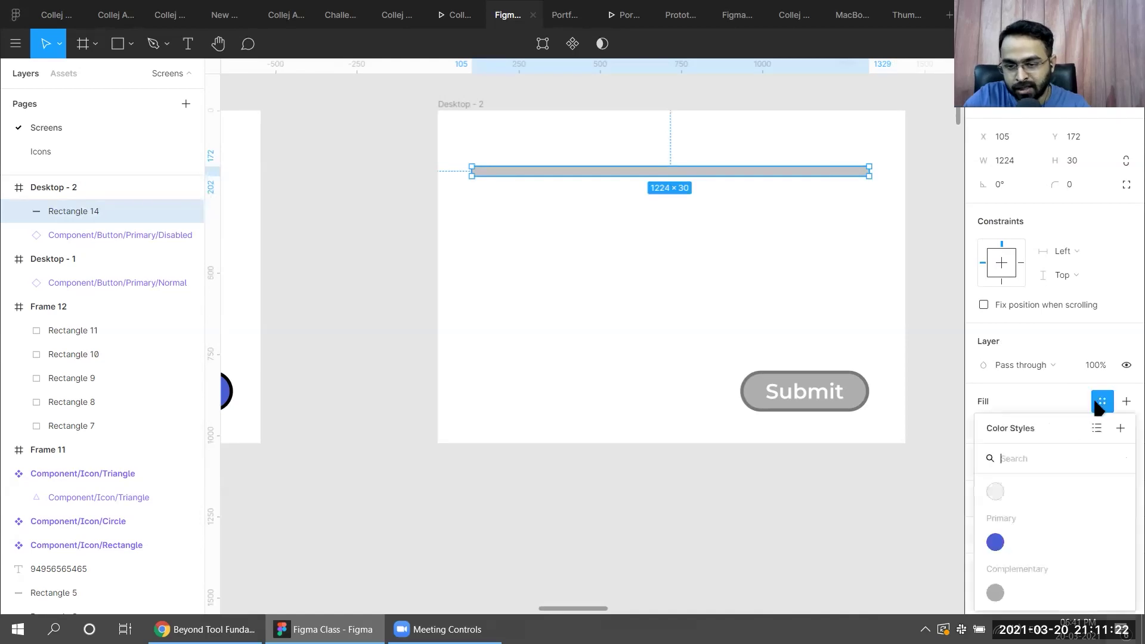
left_click(996, 491)
left_click(791, 257)
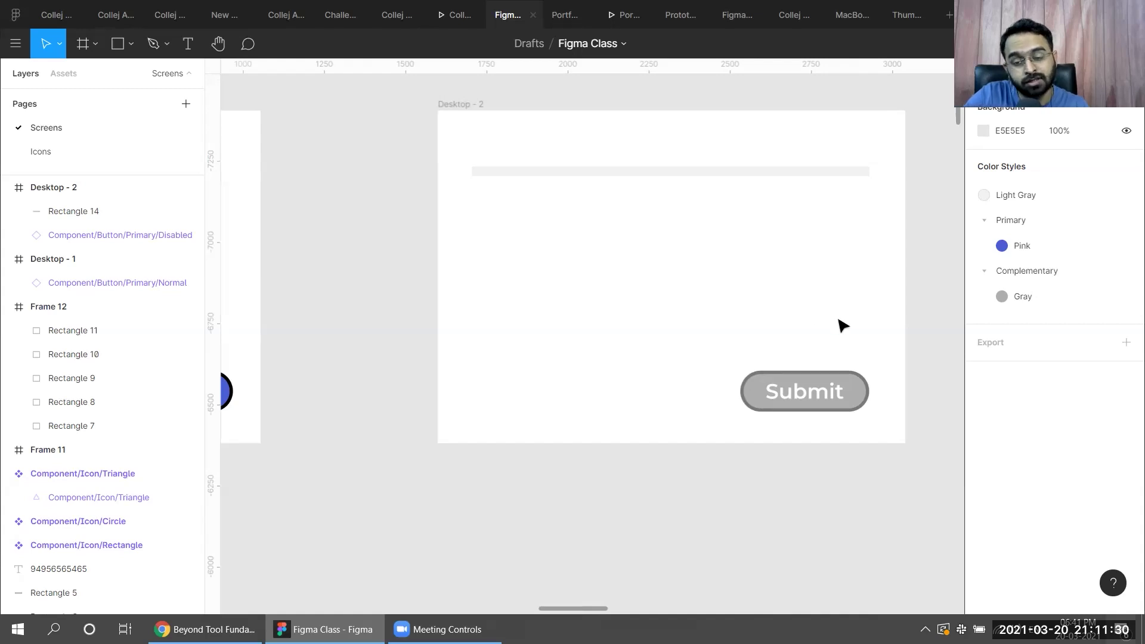
left_click(860, 389)
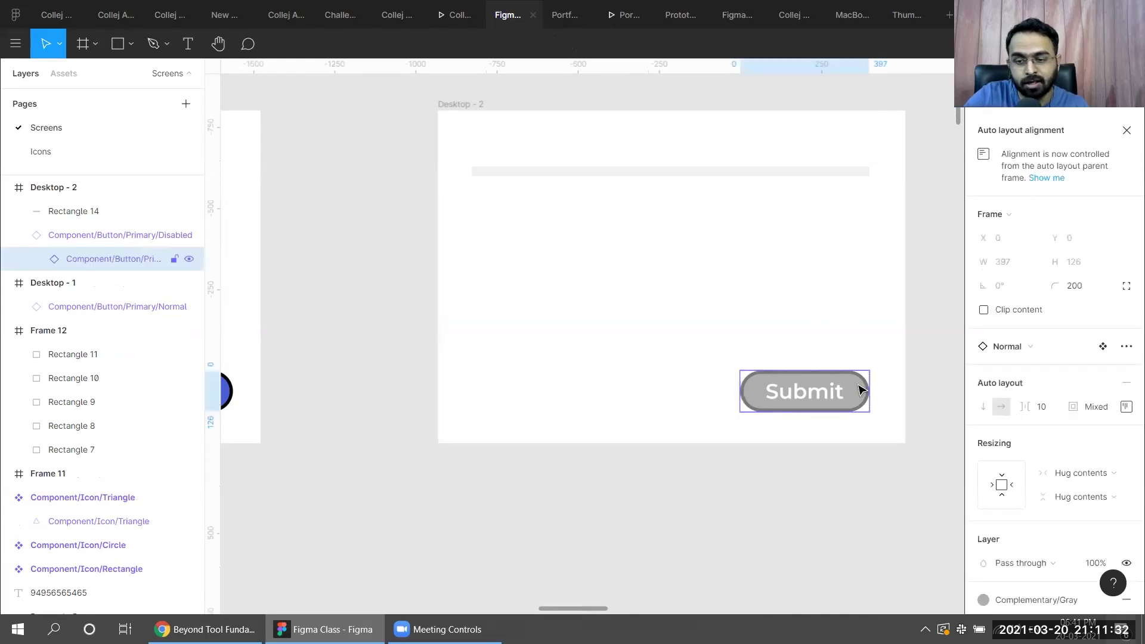
Change the Submit button's fill from the Complementary/Gray style to Light Gray
scroll(1010, 460, "down", 4)
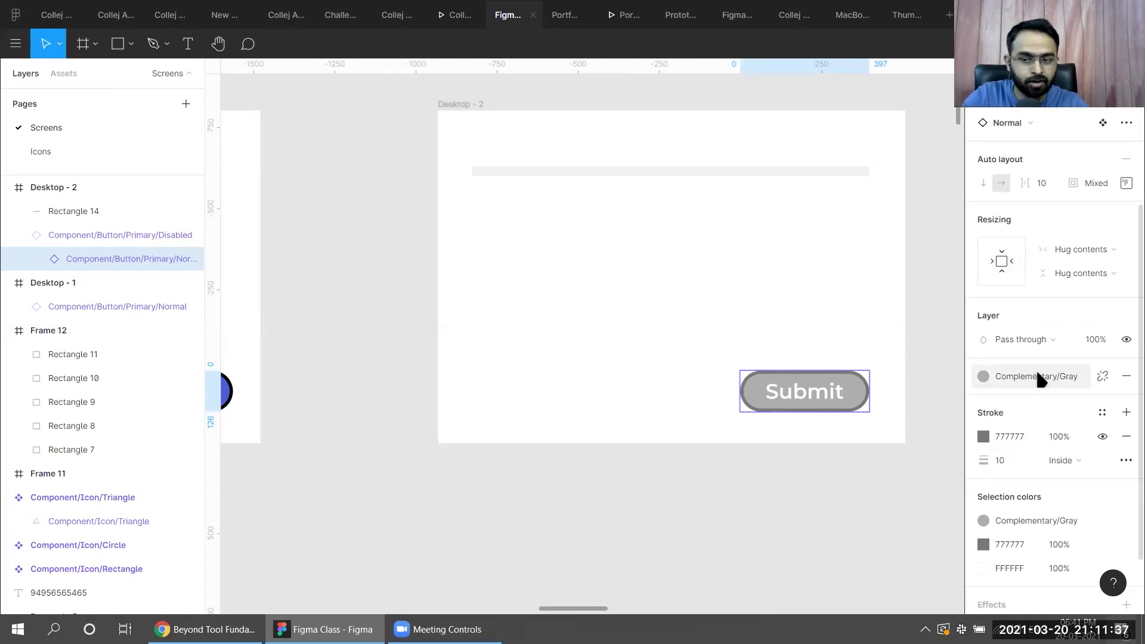
left_click(1037, 374)
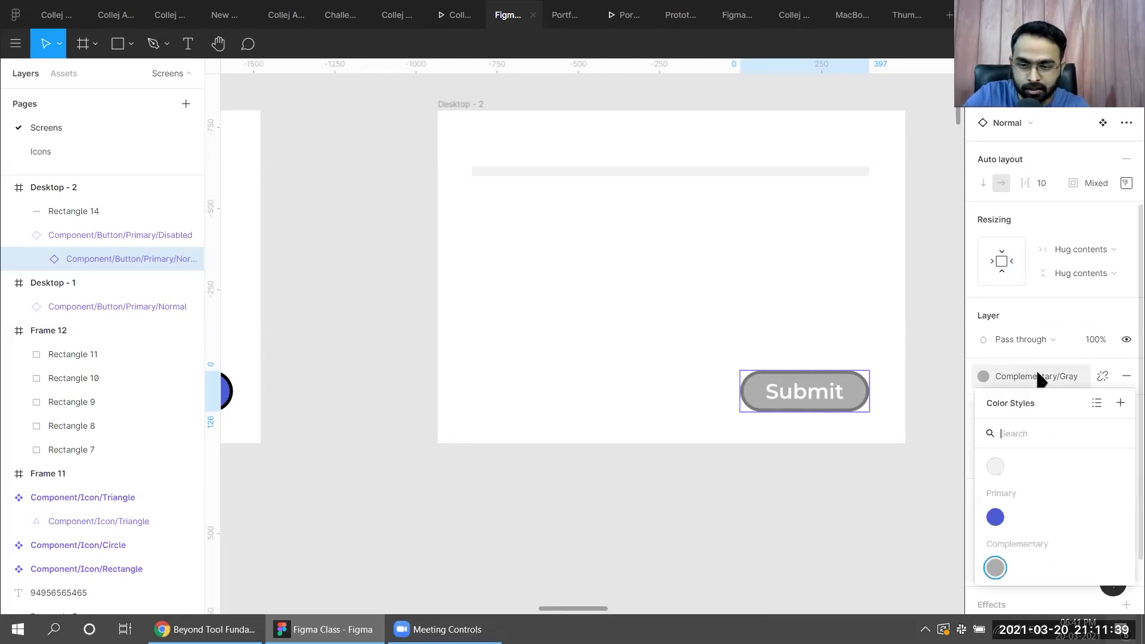
left_click(995, 467)
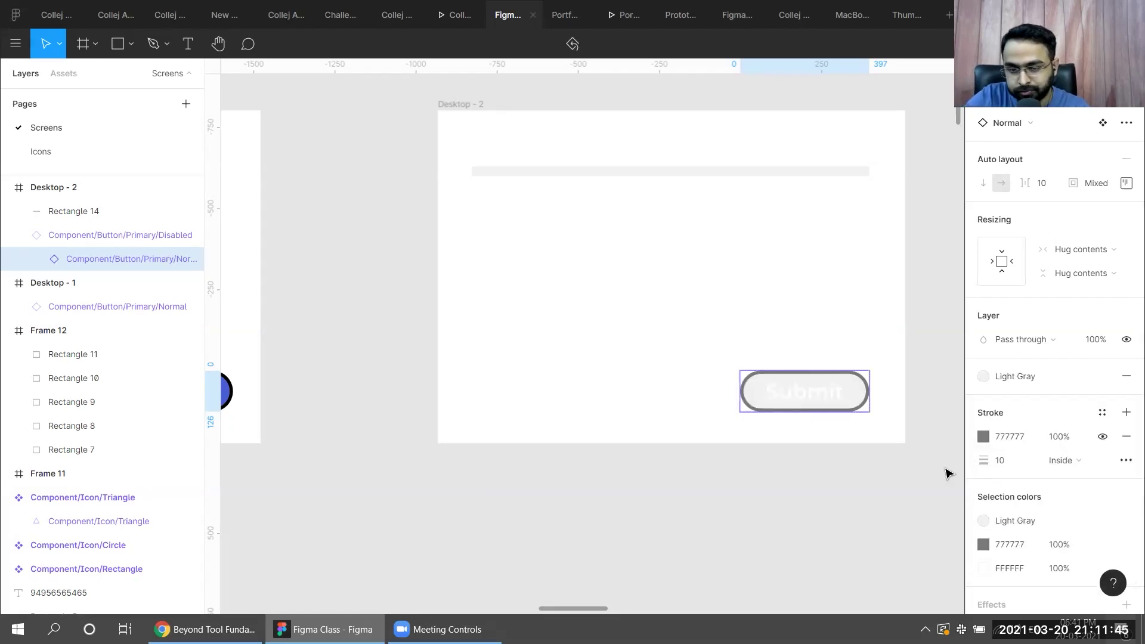
left_click(923, 478)
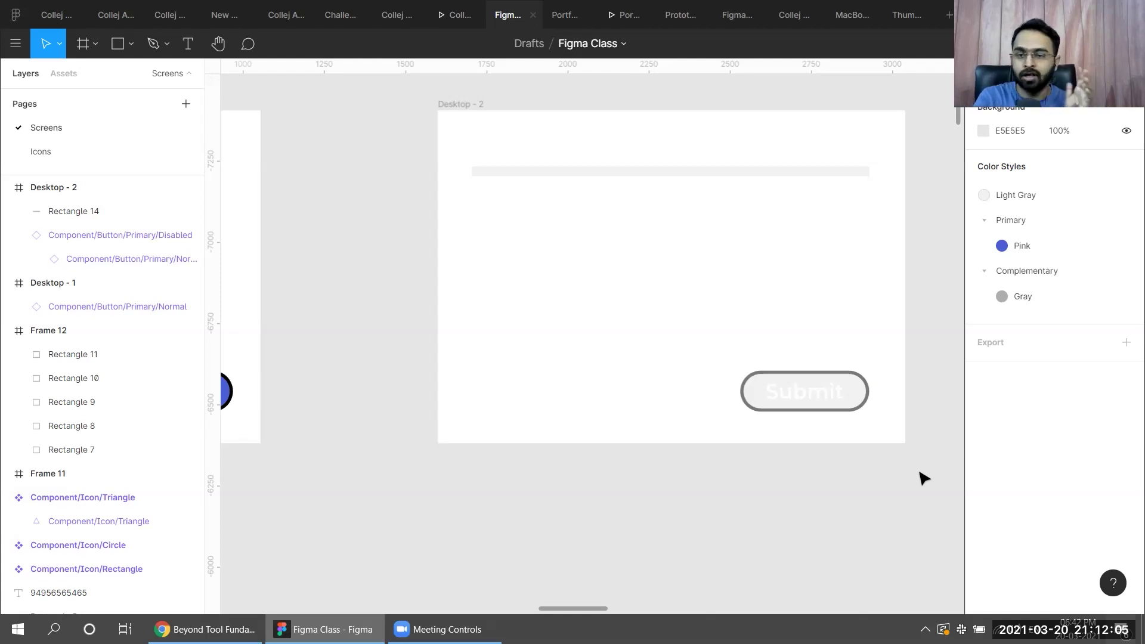
Create a text style named 'Button style' from the Submit label's formatting
scroll(744, 340, "up", 3)
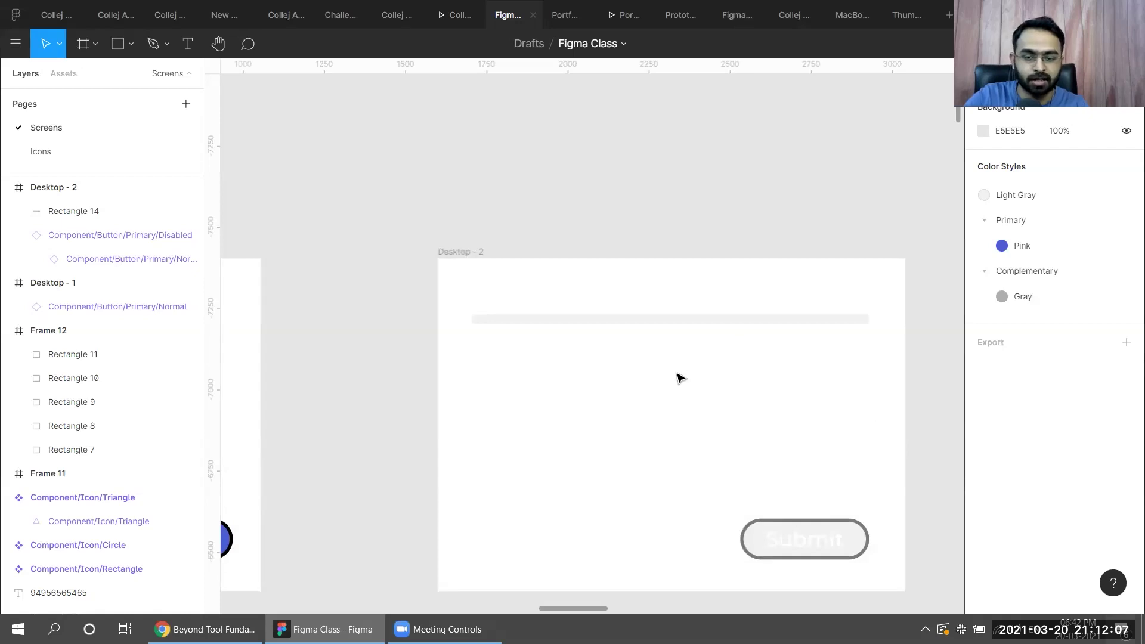
scroll(678, 378, "down", 2)
double_click(811, 487)
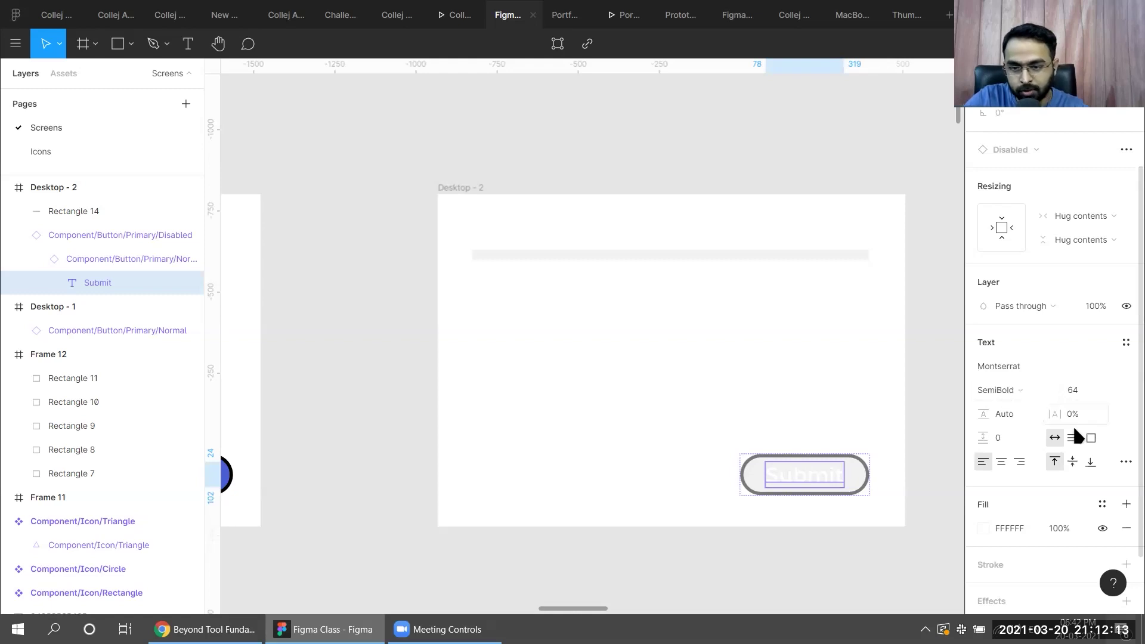
left_click(1124, 342)
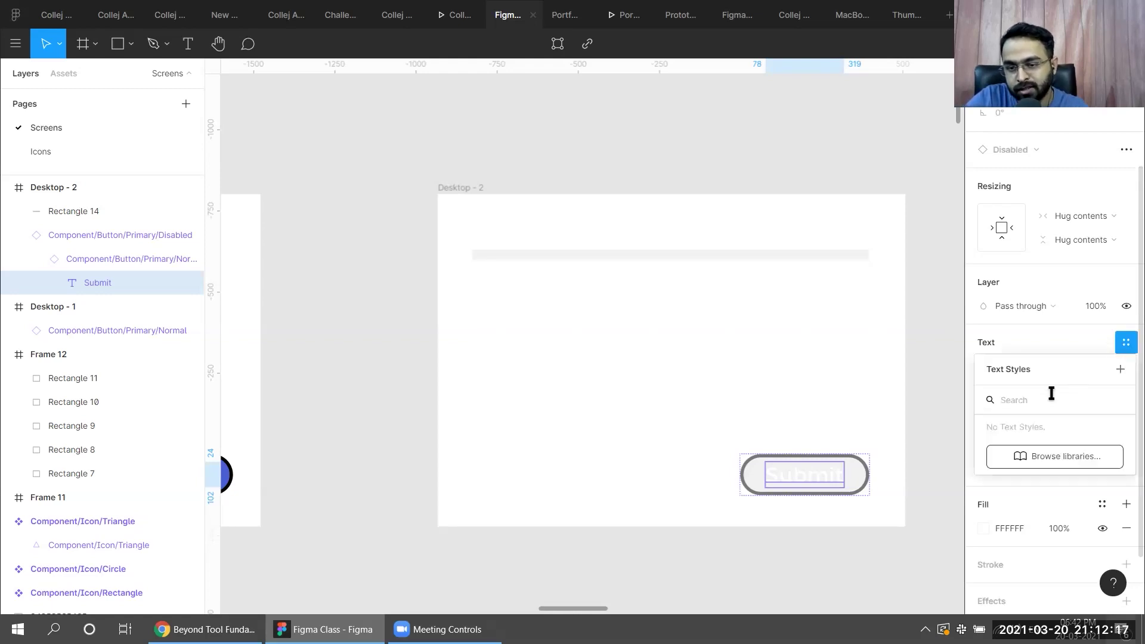
left_click(1120, 371)
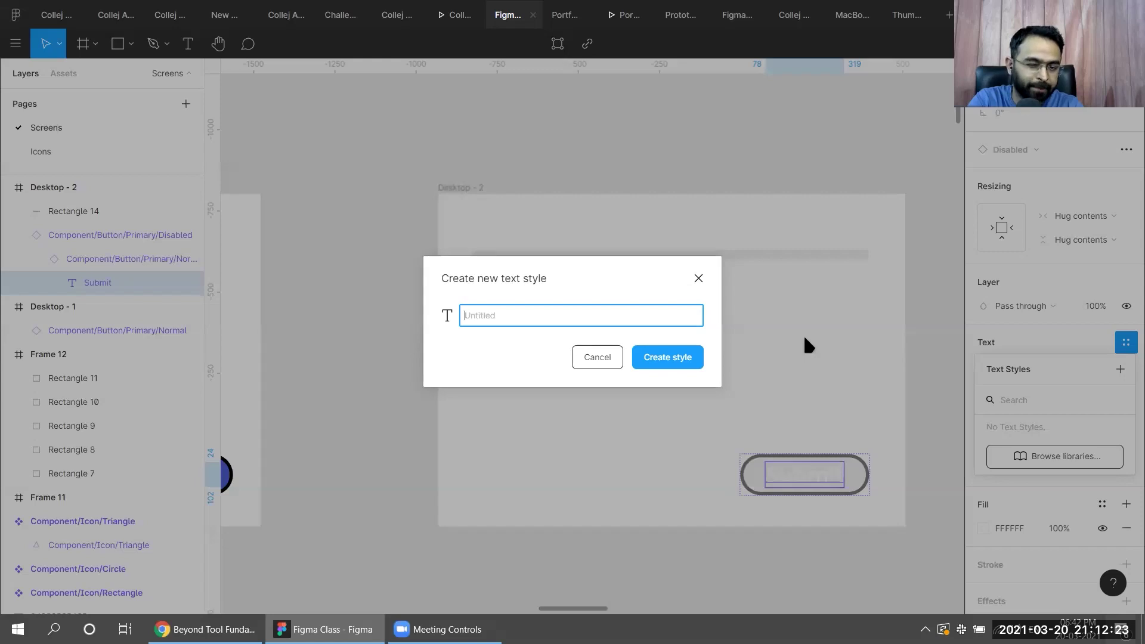
type("B")
type("tu")
key("BackSpace")
key("BackSpace")
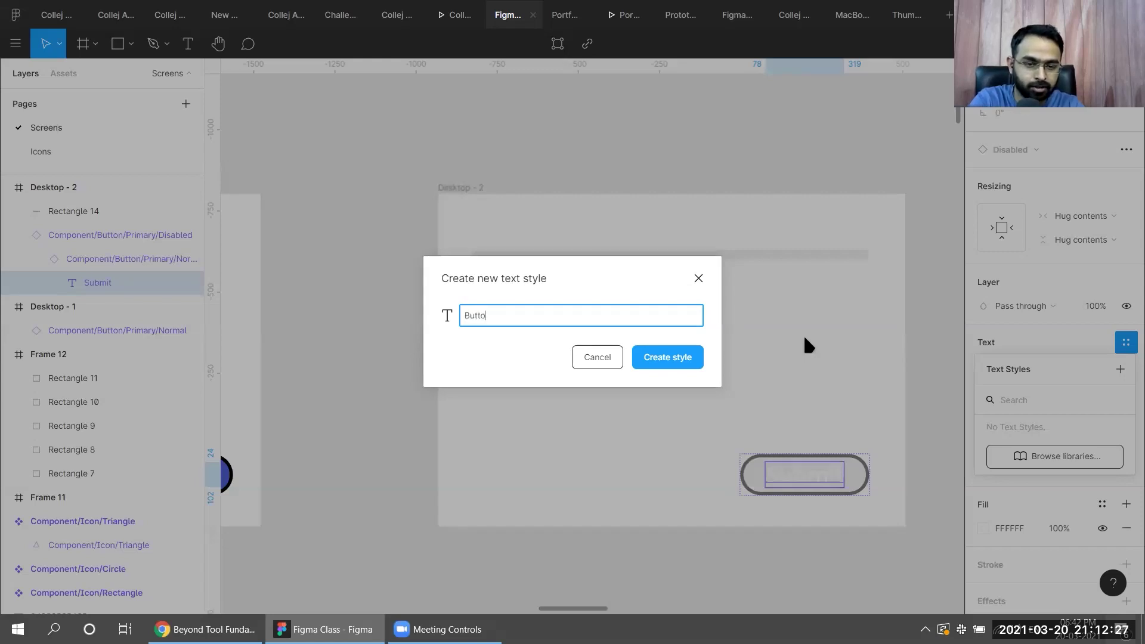
type("utton sty")
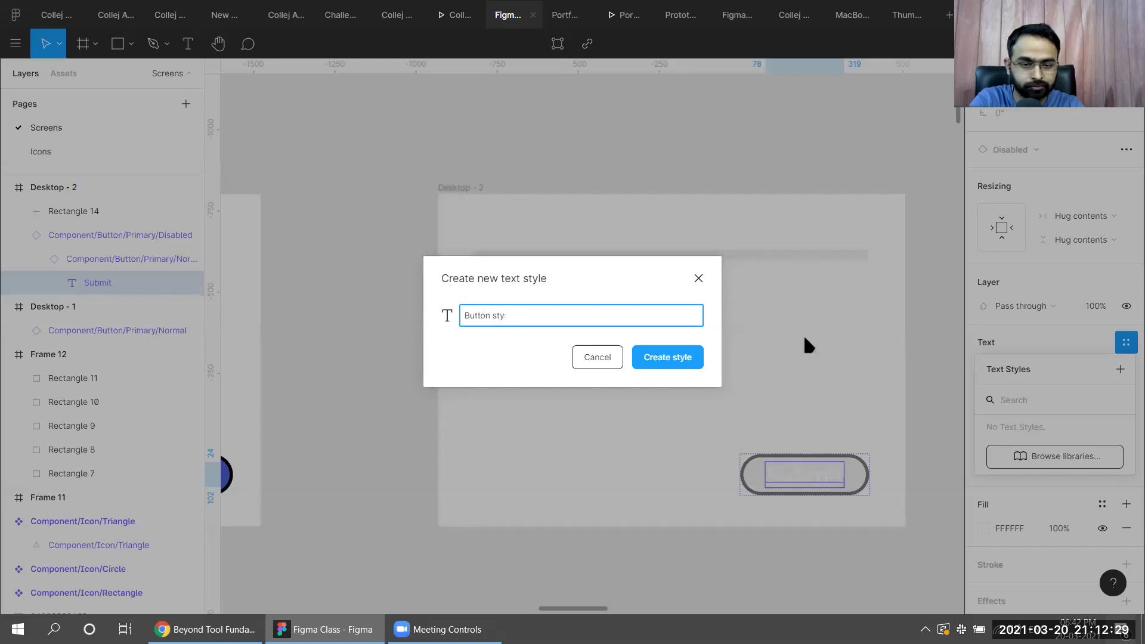
type("elle")
left_click(681, 357)
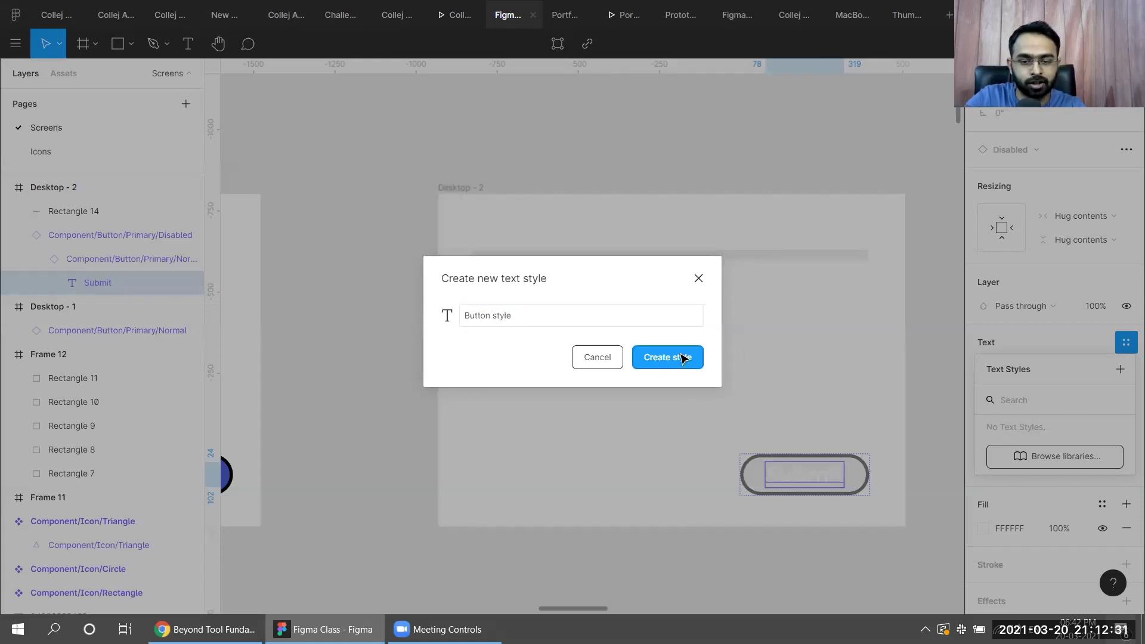
left_click(933, 365)
double_click(800, 475)
Add a text layer reading 'fasfafas' above Desktop - 2
scroll(442, 319, "up", 3)
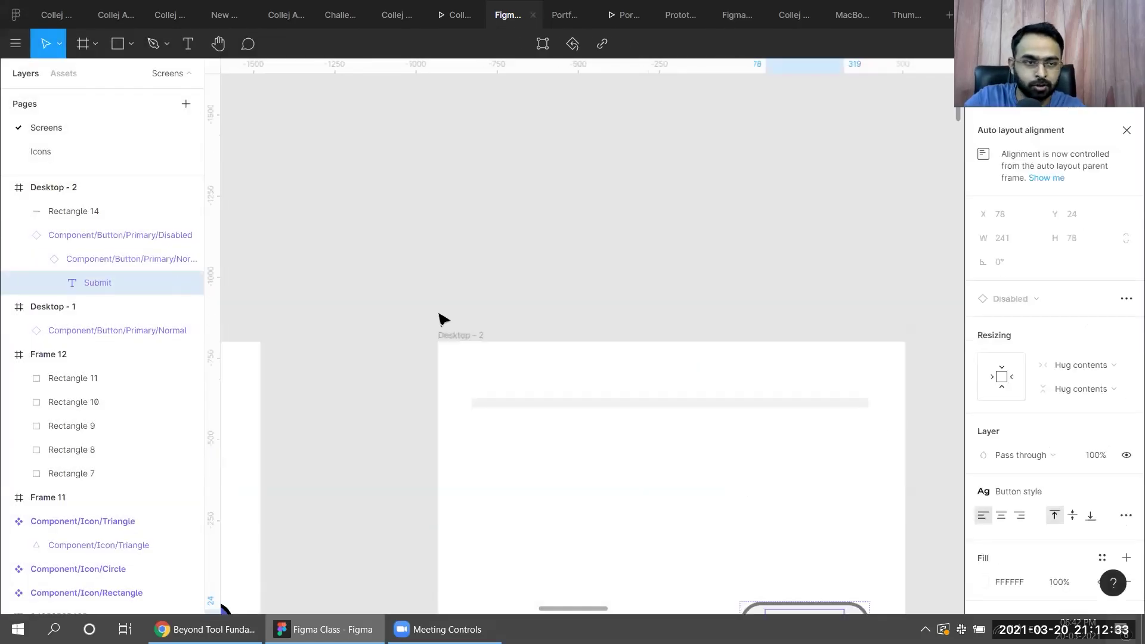
left_click(352, 230)
left_click(189, 46)
left_click(426, 200)
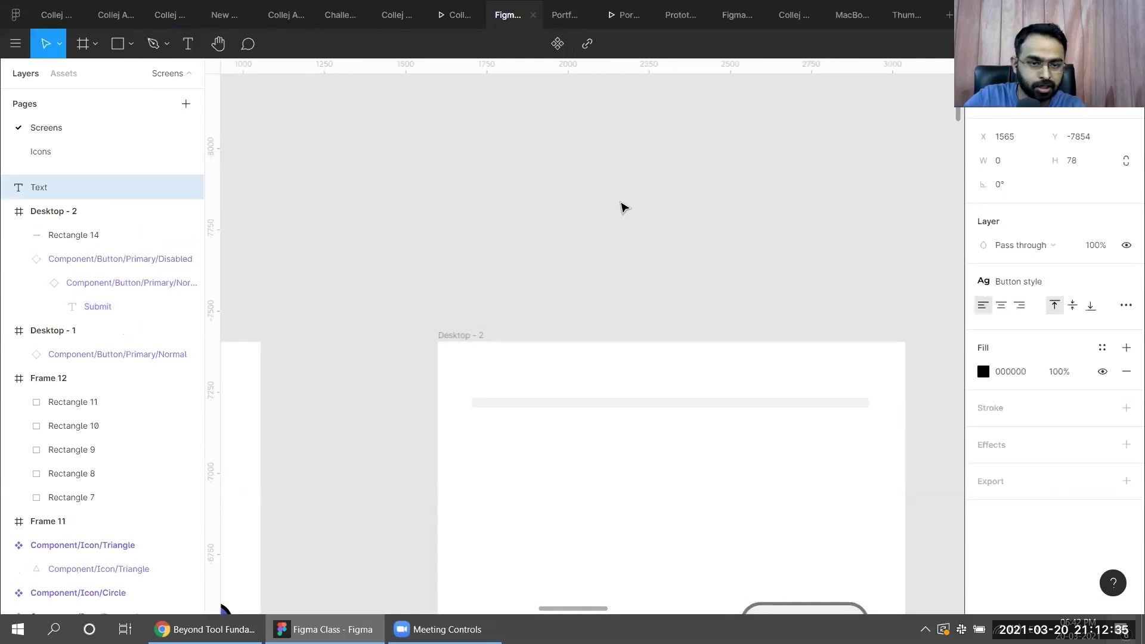
type("fasfafas")
key("Escape")
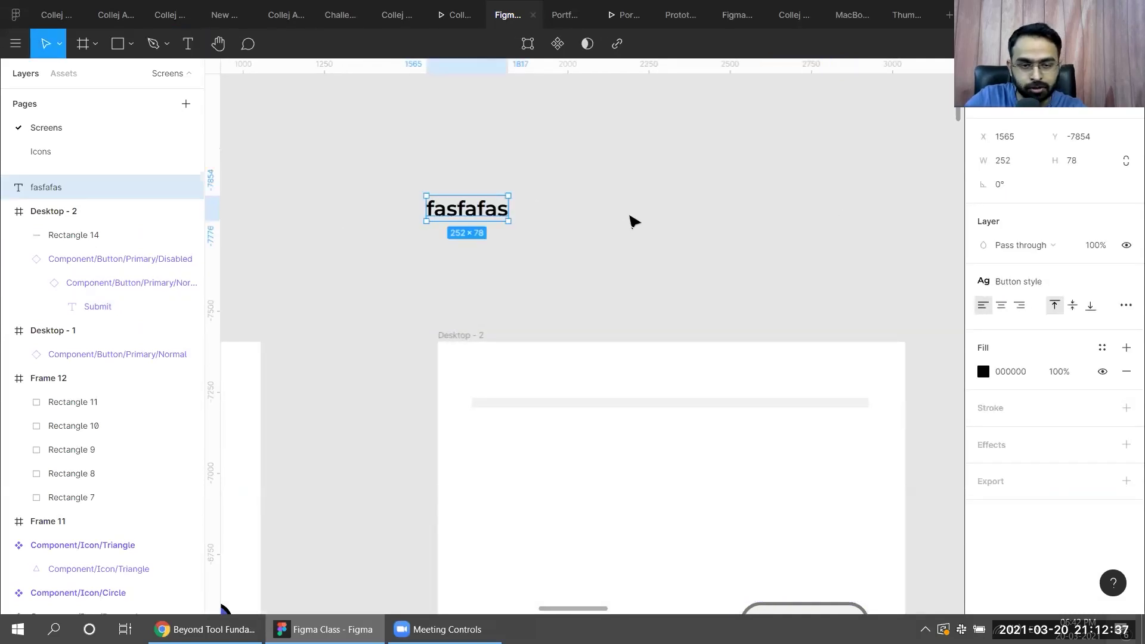
Detach the text from Button style and change its font to Roboto
left_click(989, 284)
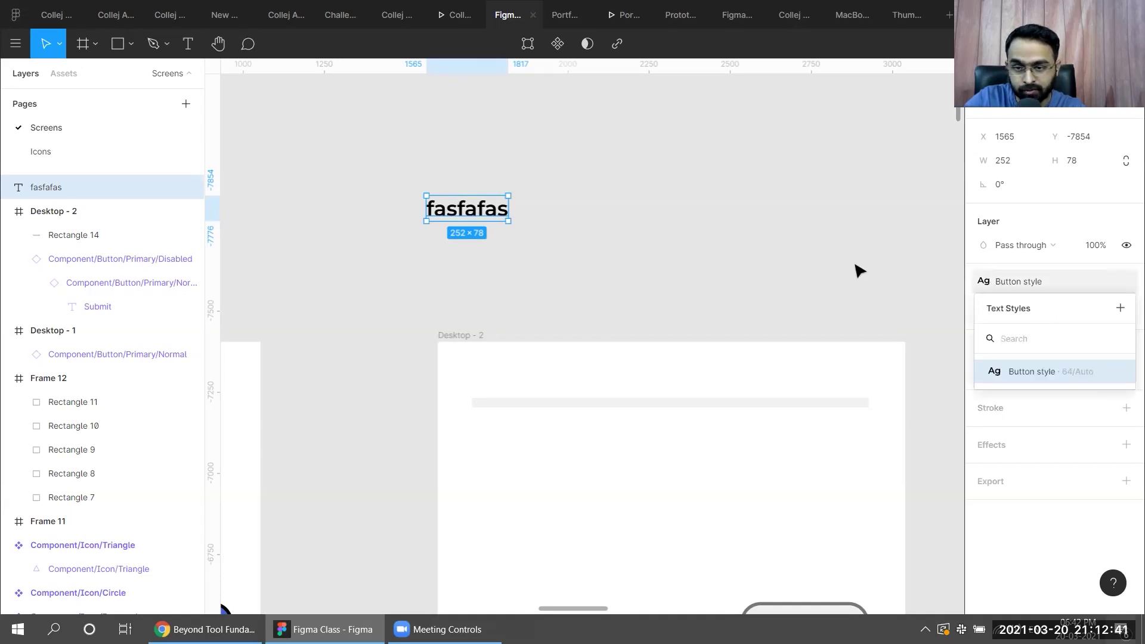
left_click(1126, 282)
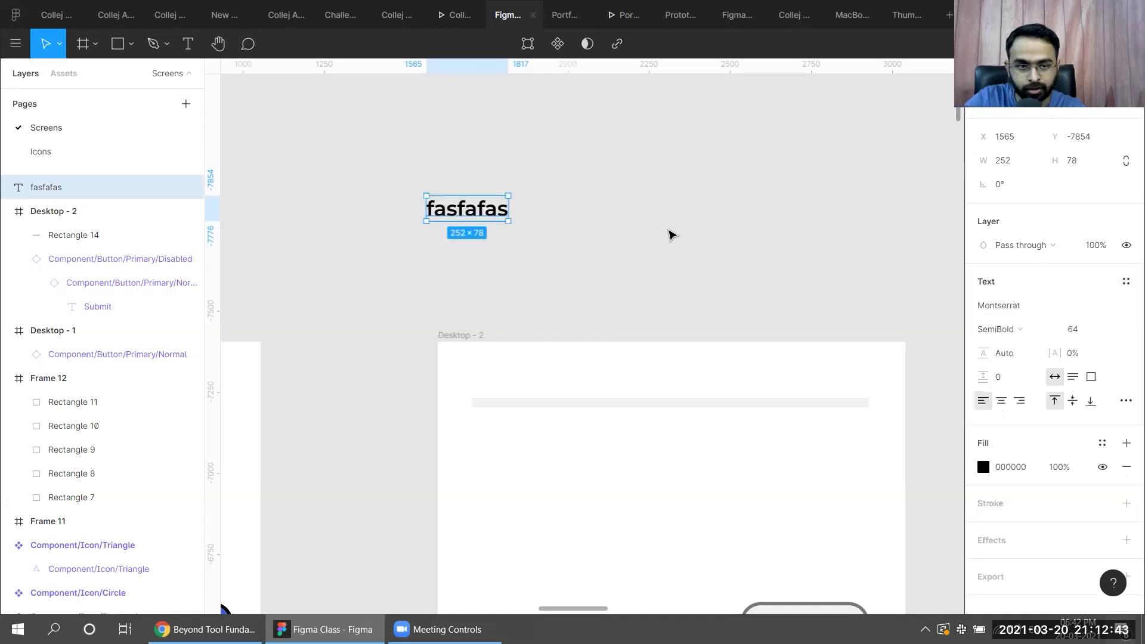
left_click(669, 235)
left_click(473, 206)
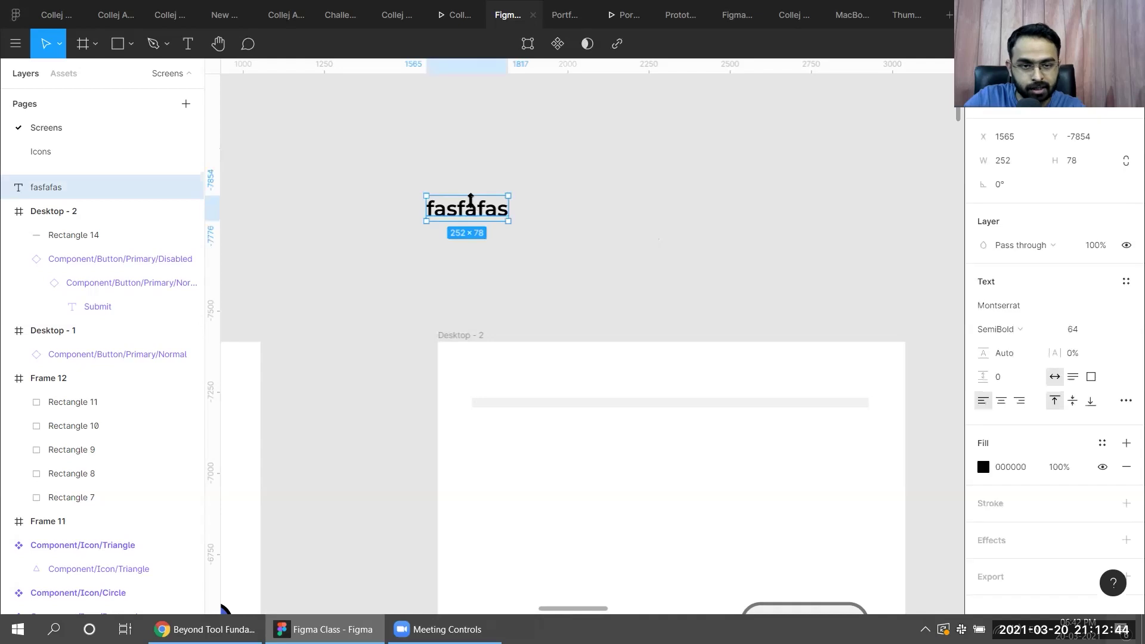
left_click(1011, 310)
type("fsdfd")
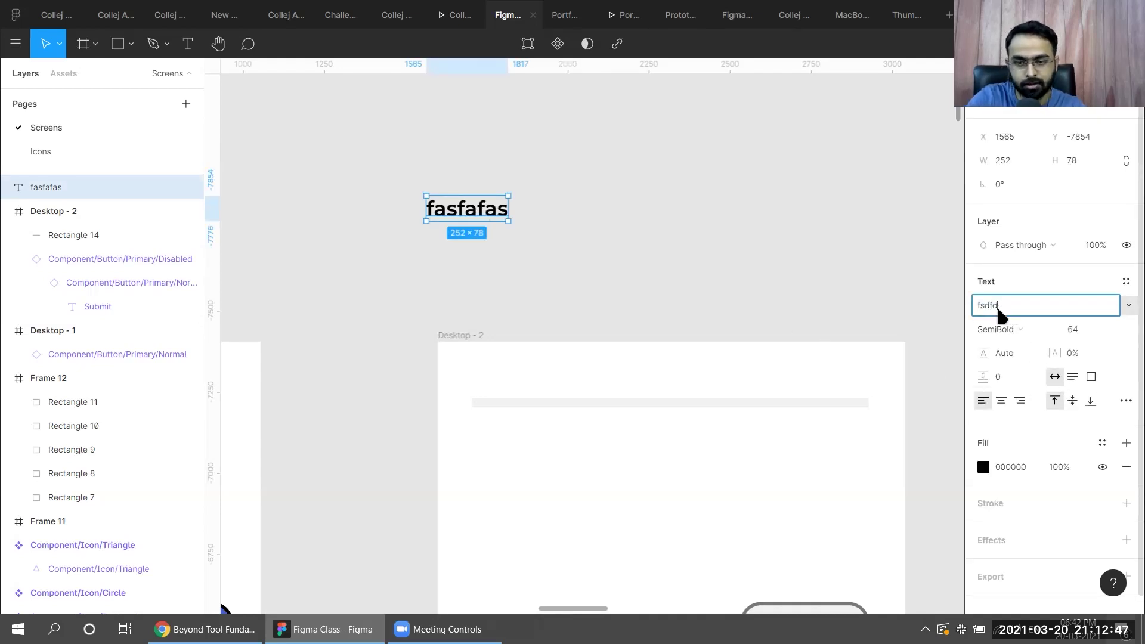
key("BackSpace")
key("BackSpace")
key("BackSpace")
key("BackSpace")
key("BackSpace")
type("Robot")
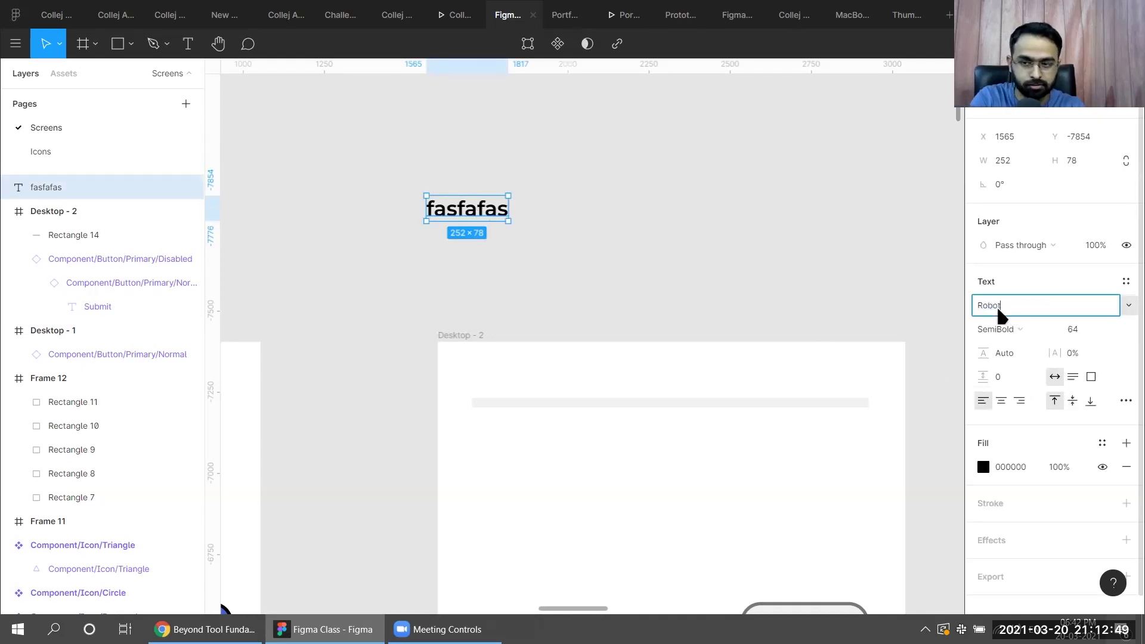
type("o")
key("Return")
left_click(749, 192)
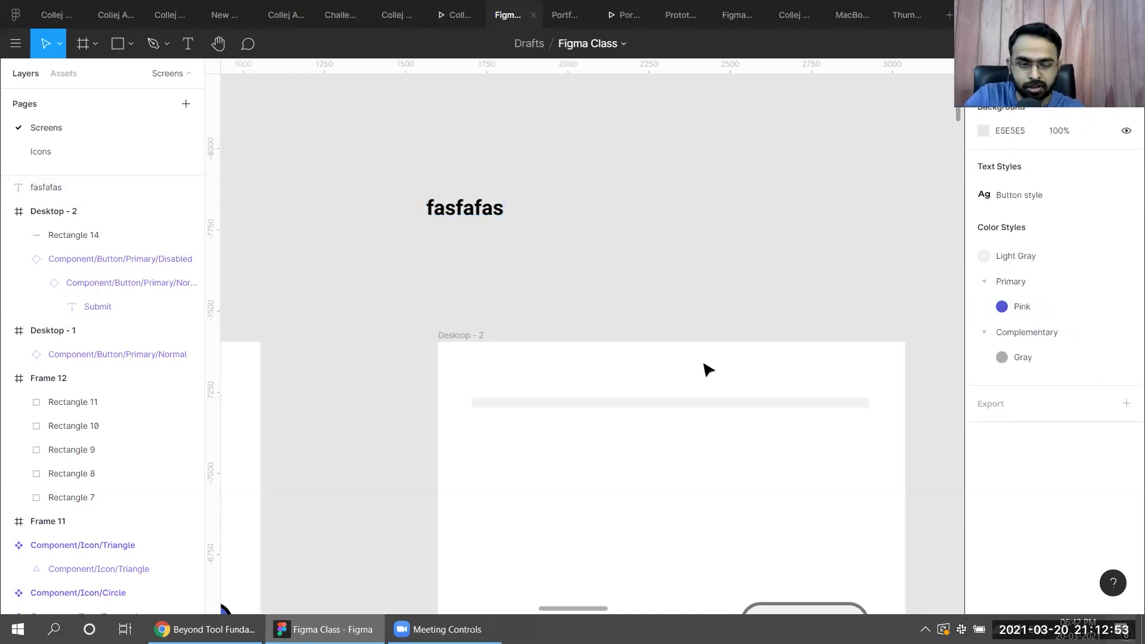
Reapply the Button style text style to the 'fasfafas' text
left_click(477, 216)
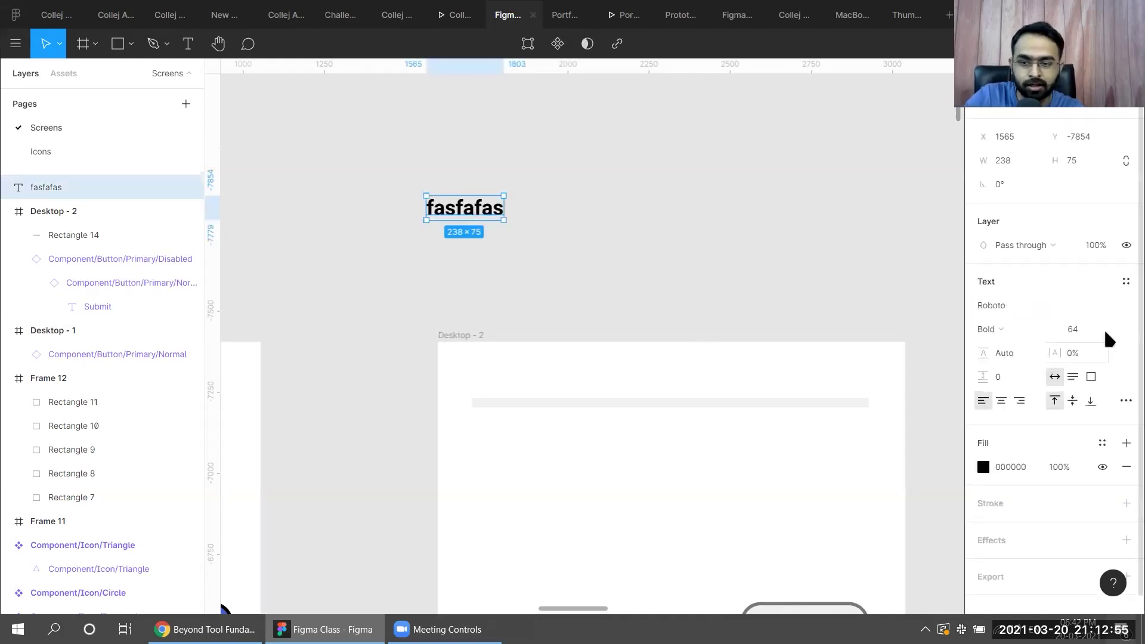
left_click(1125, 282)
left_click(1029, 370)
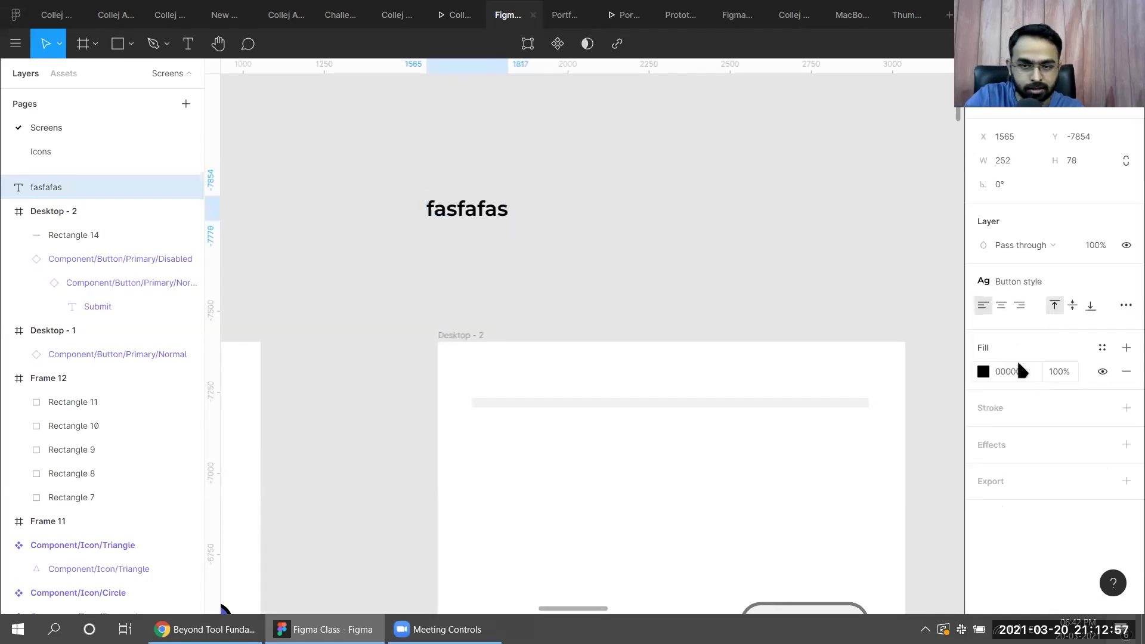